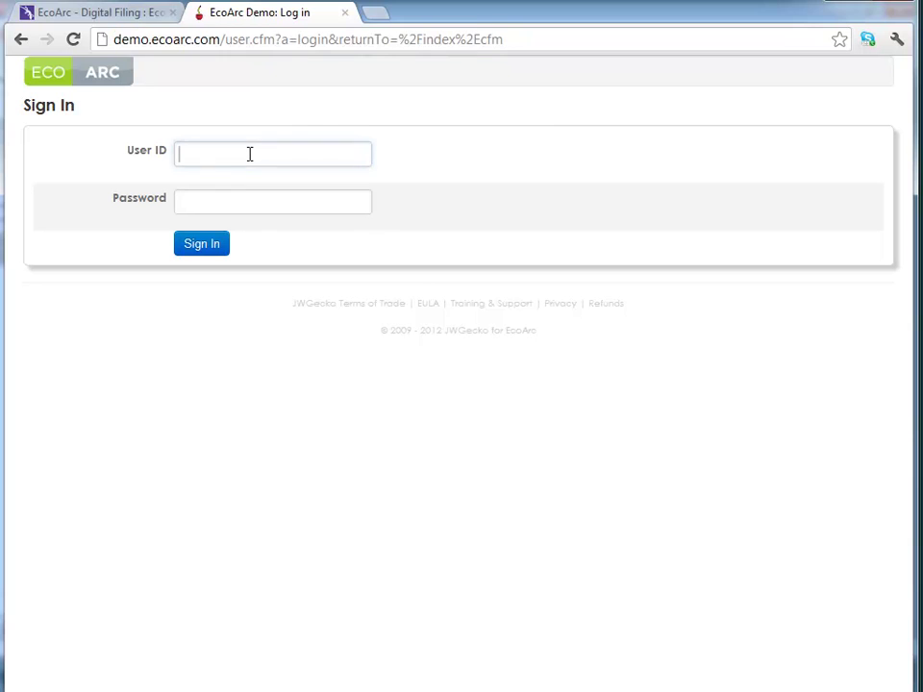
# - Sign in to EcoArc with the demo account's user ID and password
pyautogui.click(238, 203)
pyautogui.click(238, 160)
pyautogui.write('ecoarc')
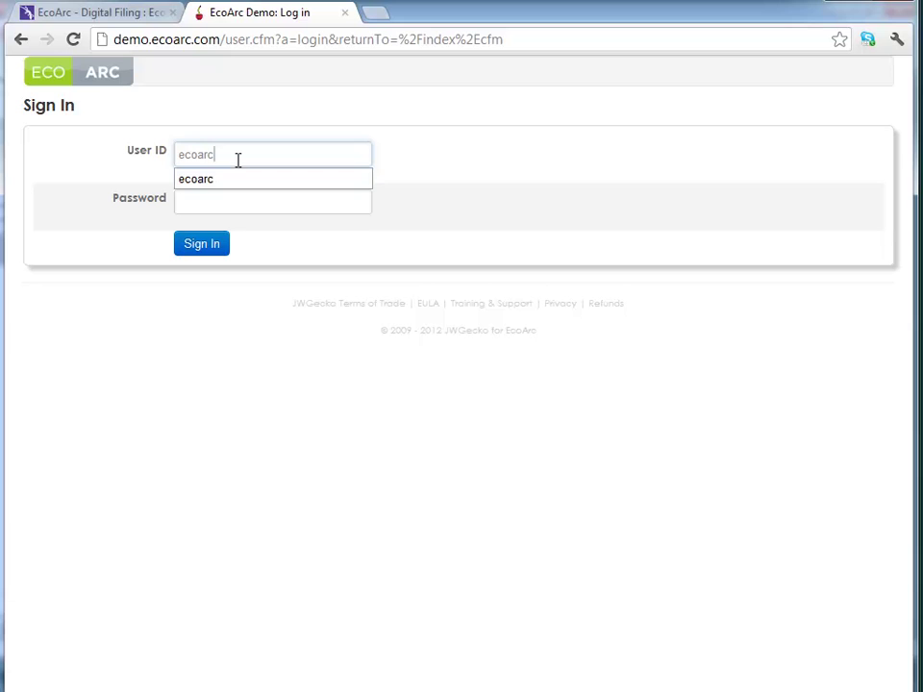
pyautogui.press('Tab')
pyautogui.write('ecoarc')
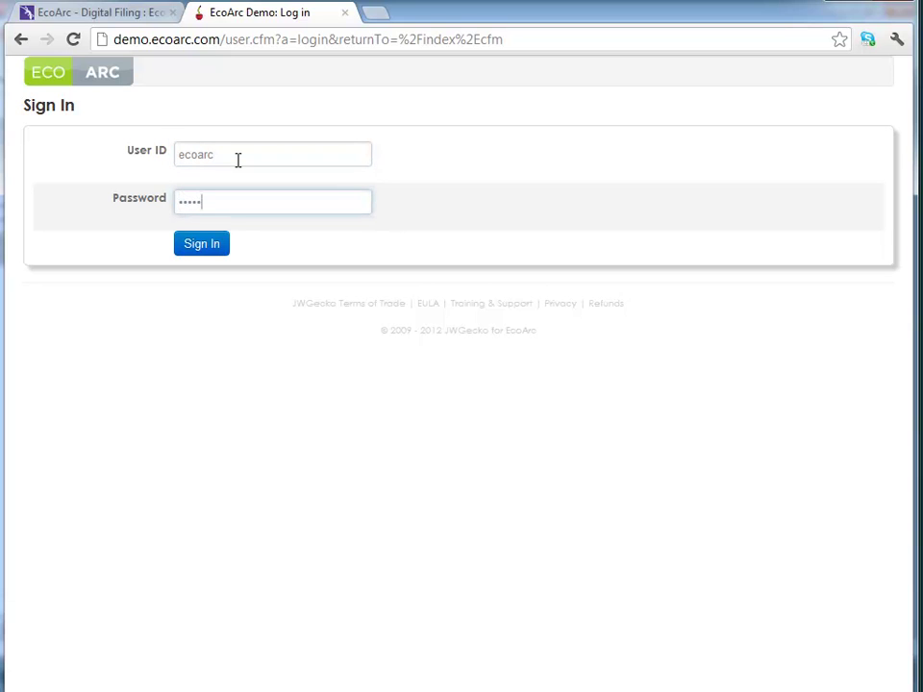
pyautogui.click(205, 246)
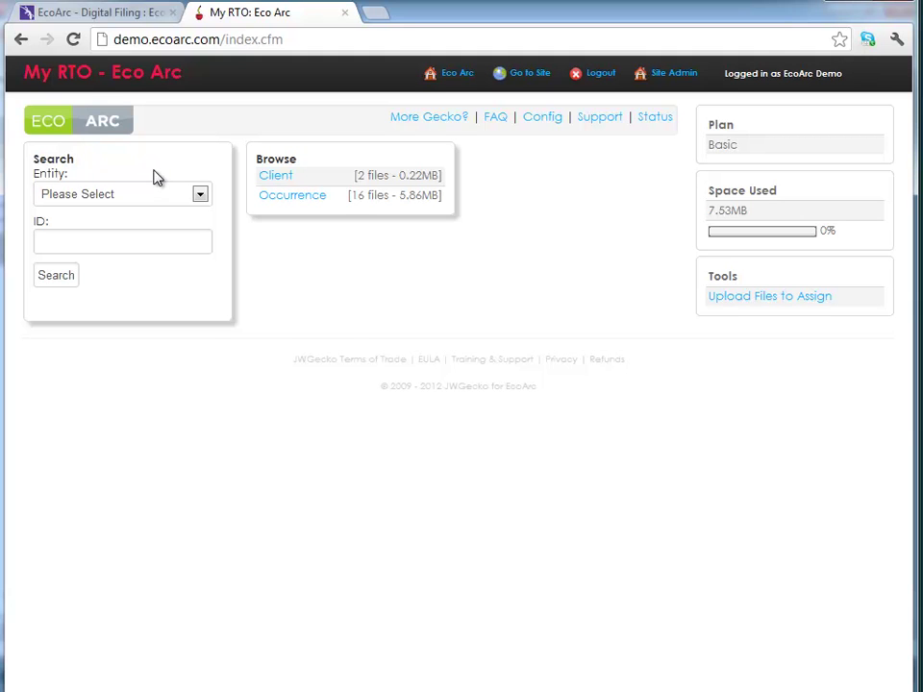
# - Search Occurrence entities for ID 444, then focus the new occurrence Name field
pyautogui.click(150, 195)
pyautogui.moveTo(208, 235)
pyautogui.mouseDown()
pyautogui.moveTo(205, 359)
pyautogui.moveTo(200, 249)
pyautogui.mouseUp()
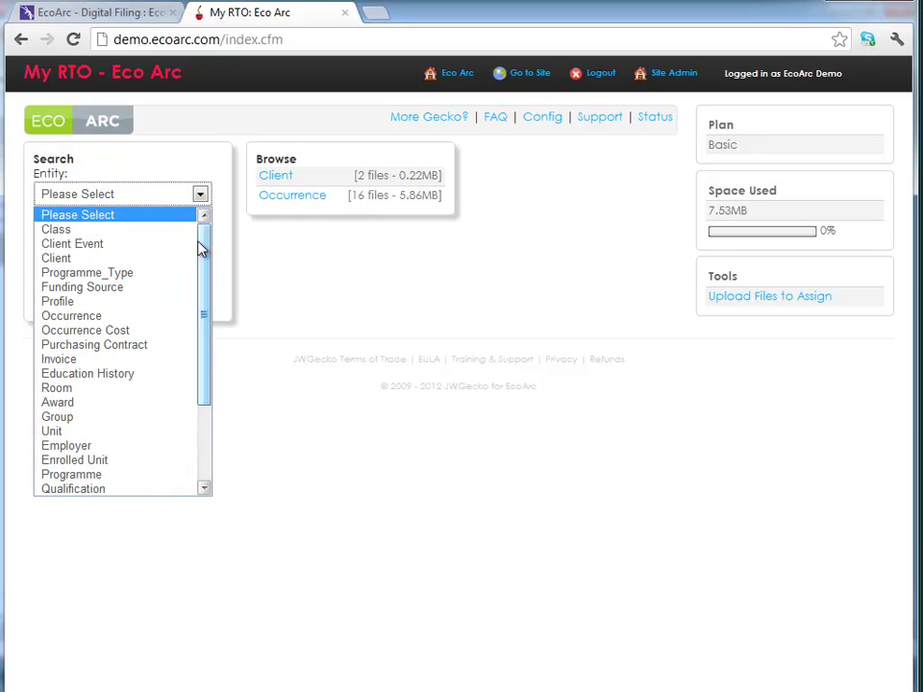
pyautogui.click(125, 317)
pyautogui.click(116, 244)
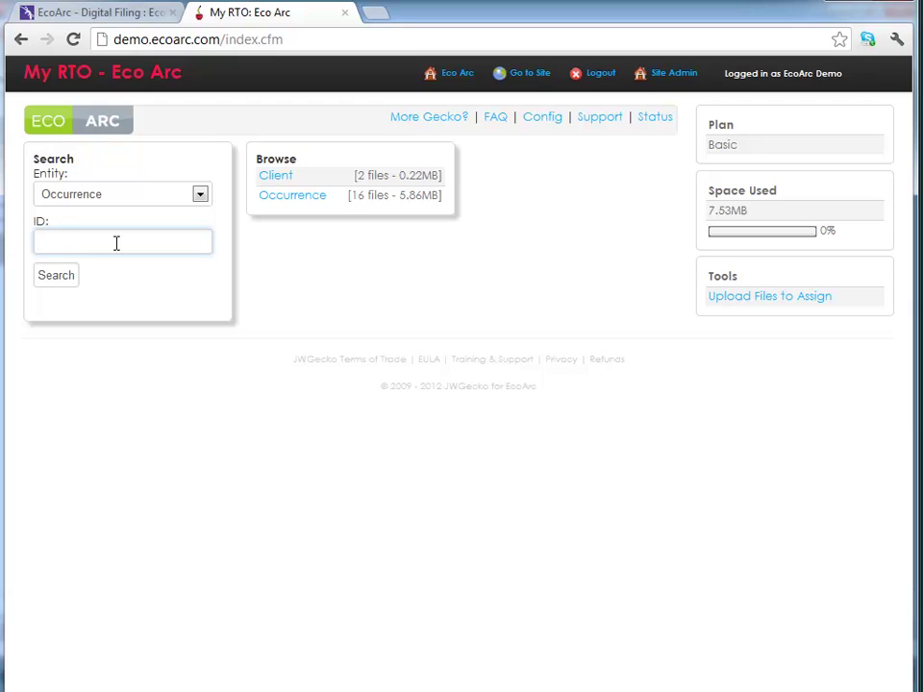
pyautogui.write('444')
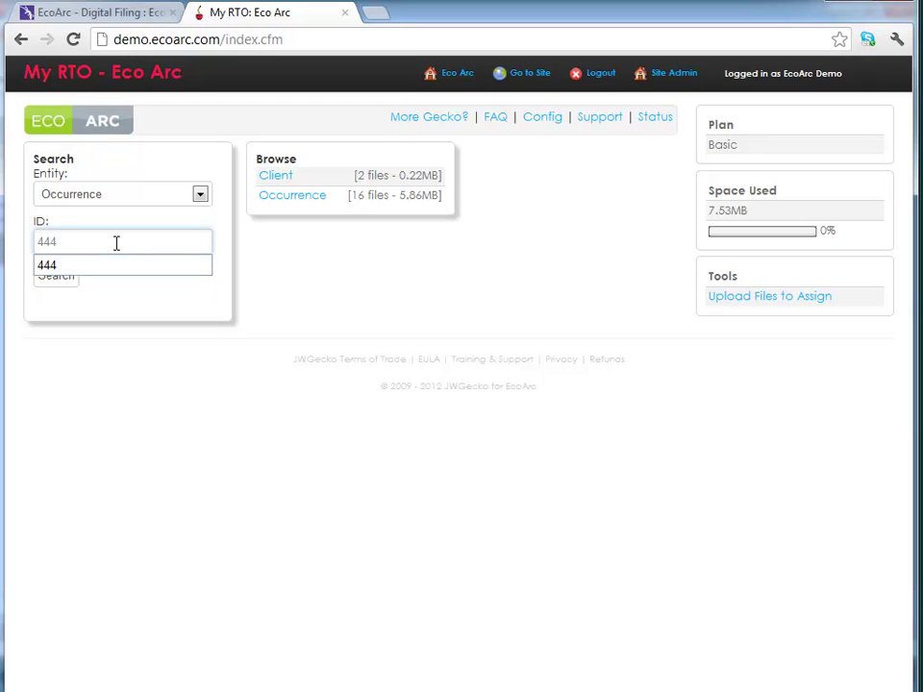
pyautogui.click(58, 281)
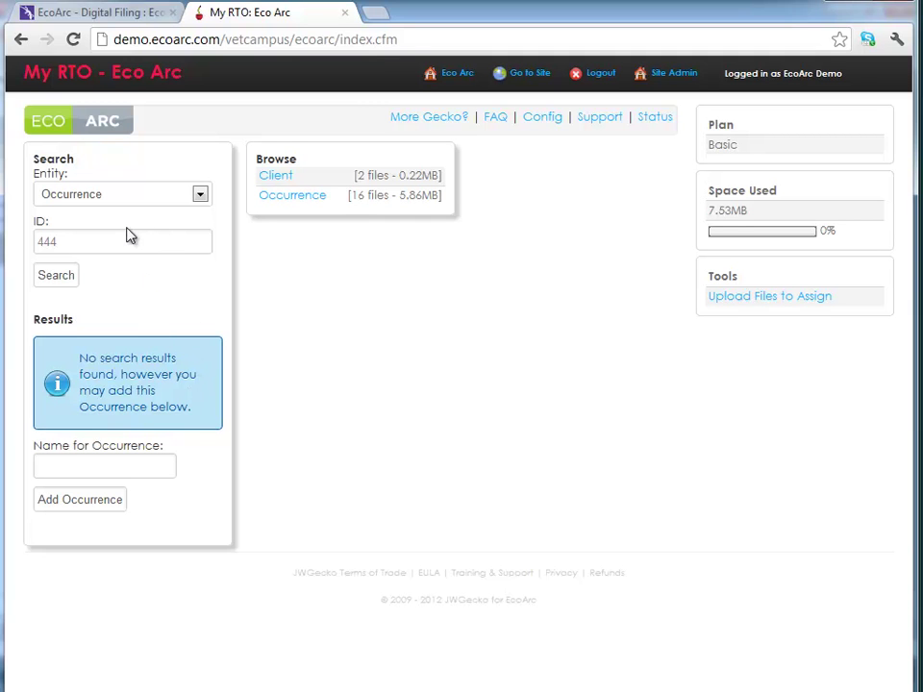
pyautogui.click(94, 468)
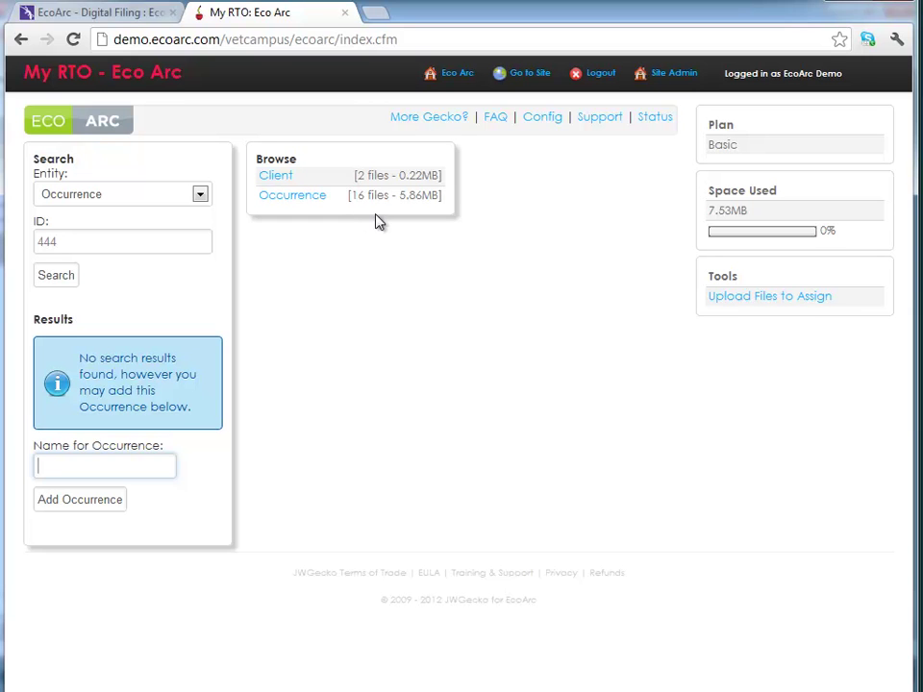
# - Browse all occurrences and open Cert II in Financial Services 20/07/2012 [466]
pyautogui.click(315, 197)
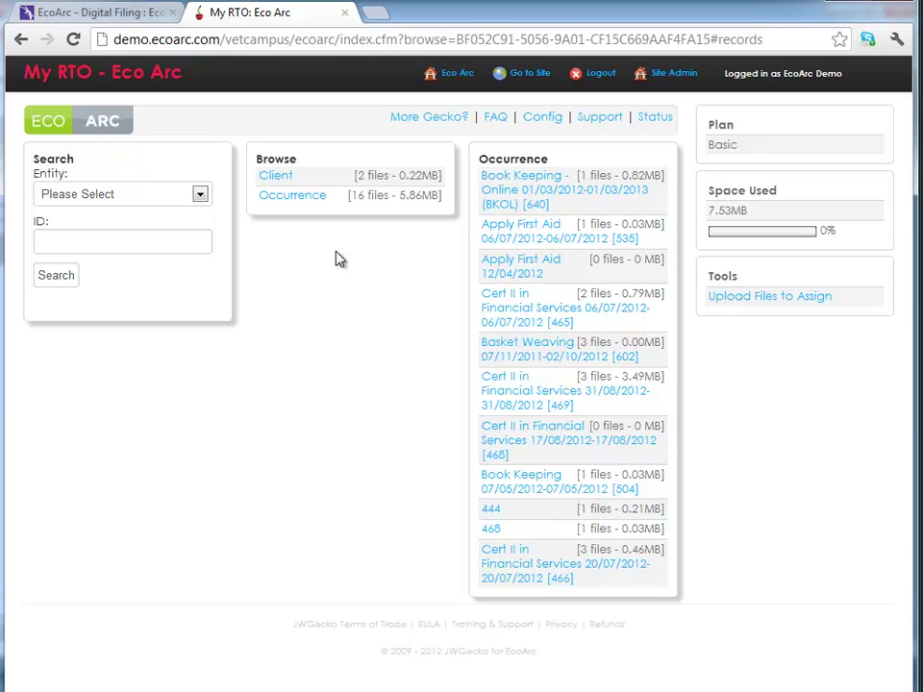
pyautogui.click(534, 577)
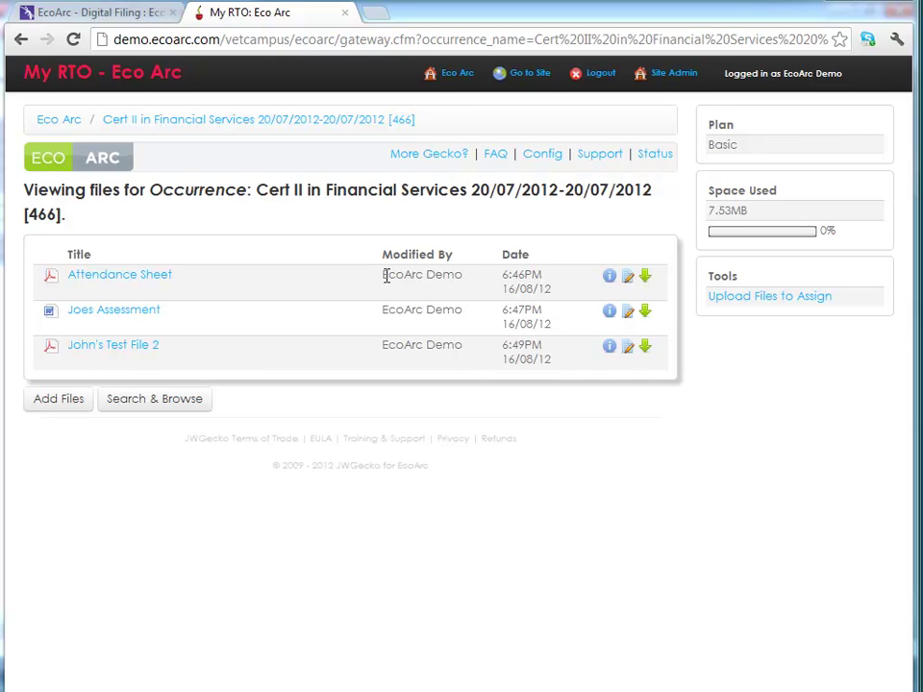
pyautogui.moveTo(384, 276); pyautogui.dragTo(462, 276)
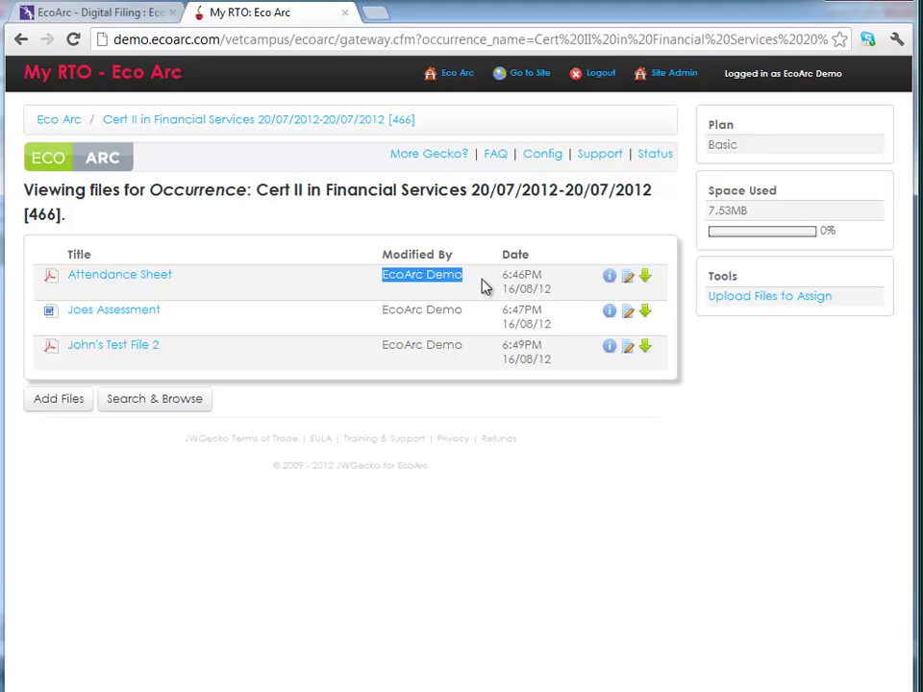
pyautogui.click(483, 285)
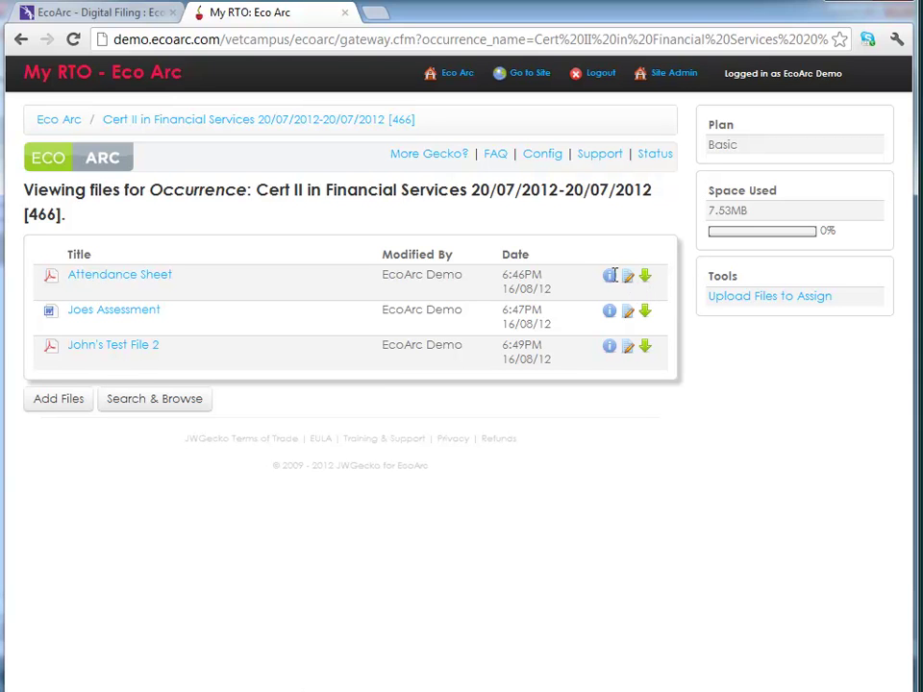
pyautogui.click(608, 350)
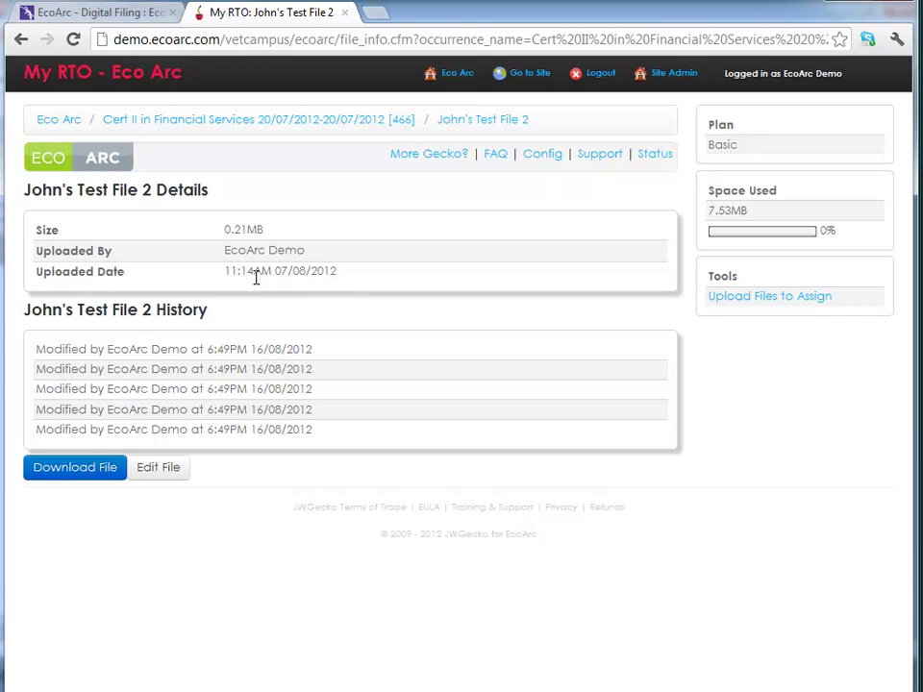
pyautogui.moveTo(263, 229); pyautogui.dragTo(222, 229)
pyautogui.click(21, 39)
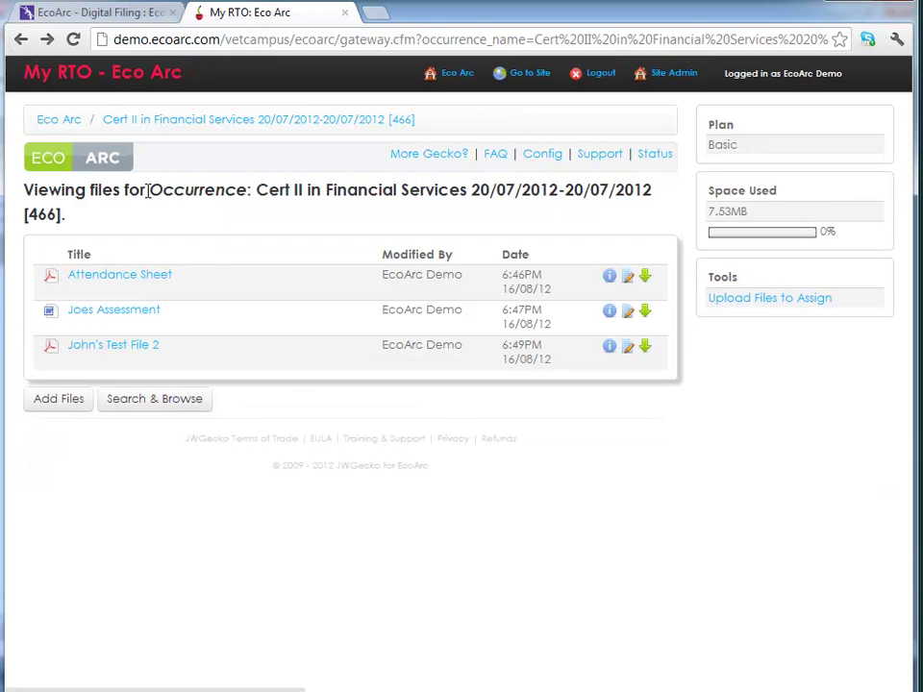
# - Retitle the third file to the owner's name followed by 'Sample File'
pyautogui.click(629, 353)
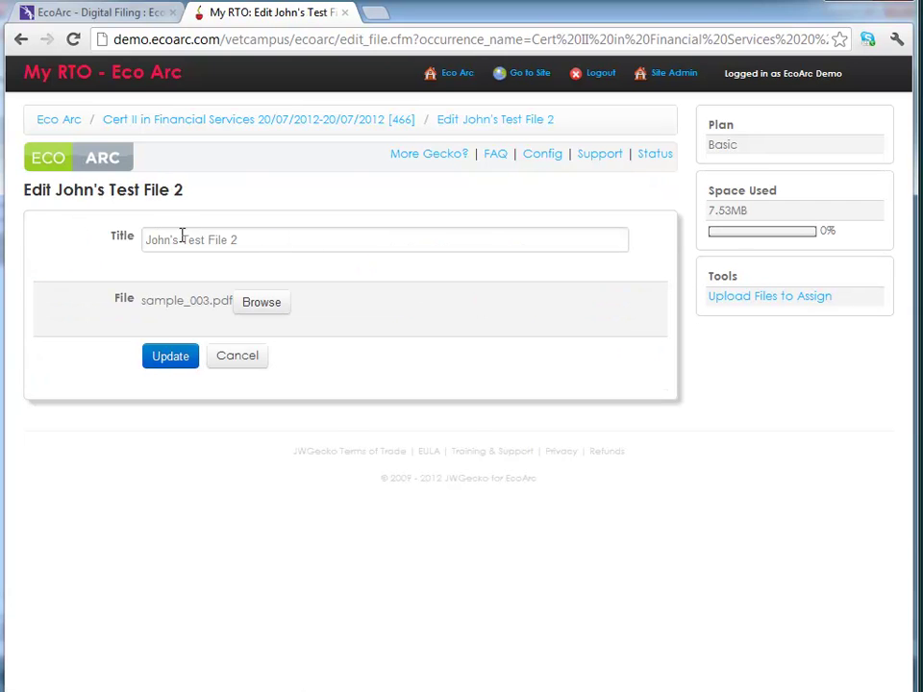
pyautogui.click(264, 234)
pyautogui.press('BackSpace')
pyautogui.press('BackSpace')
pyautogui.press('BackSpace')
pyautogui.press('BackSpace')
pyautogui.press('BackSpace')
pyautogui.press('BackSpace')
pyautogui.press('BackSpace')
pyautogui.press('BackSpace')
pyautogui.press('BackSpace')
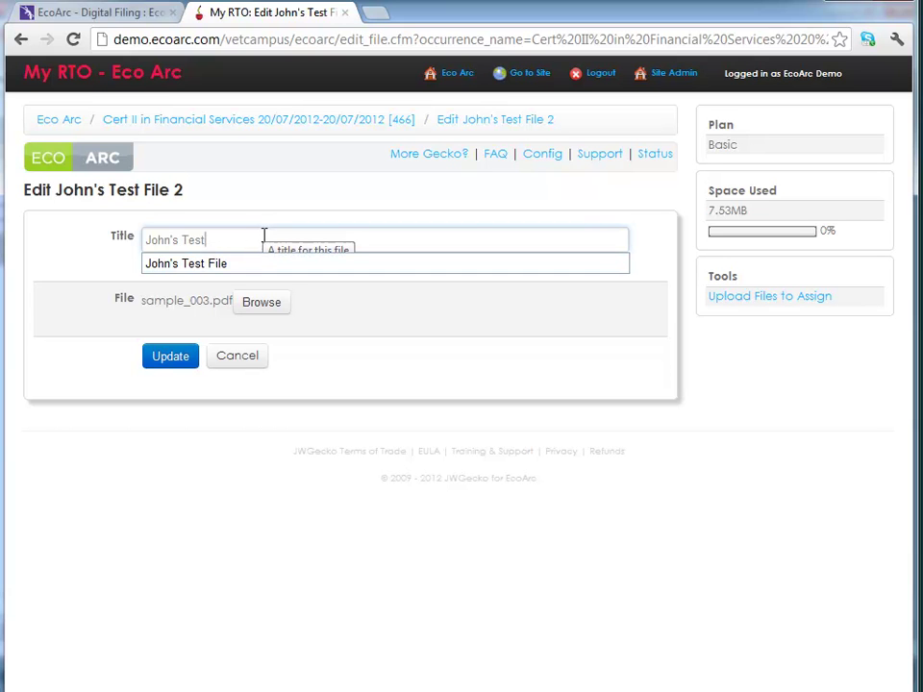
pyautogui.press('BackSpace')
pyautogui.press('BackSpace')
pyautogui.write('Sam')
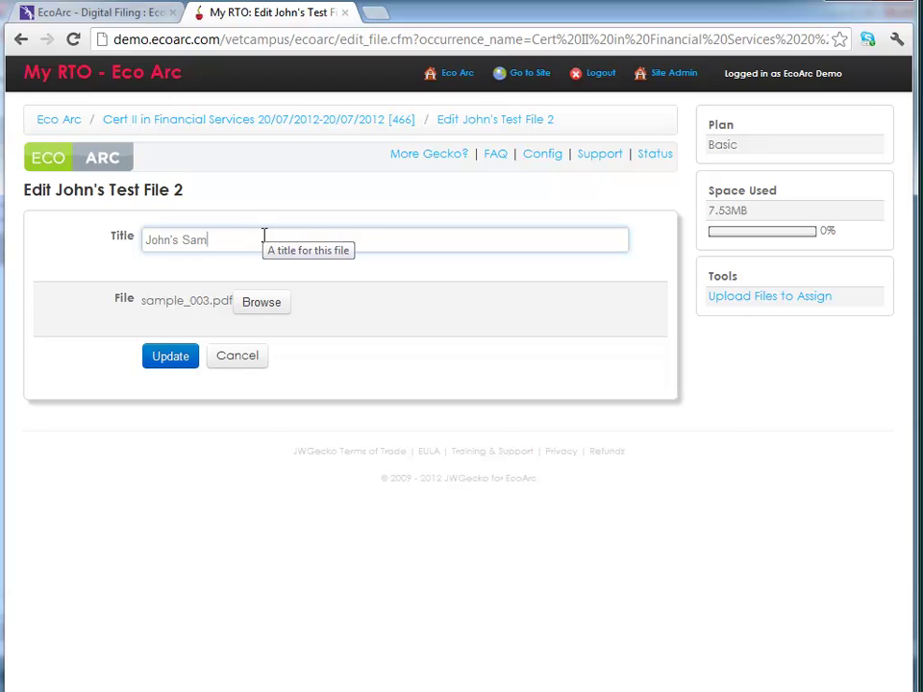
pyautogui.write('ples')
pyautogui.press('BackSpace')
pyautogui.press('BackSpace')
pyautogui.write('File')
# - Replace its attachment with sample.doc and save the update
pyautogui.click(261, 303)
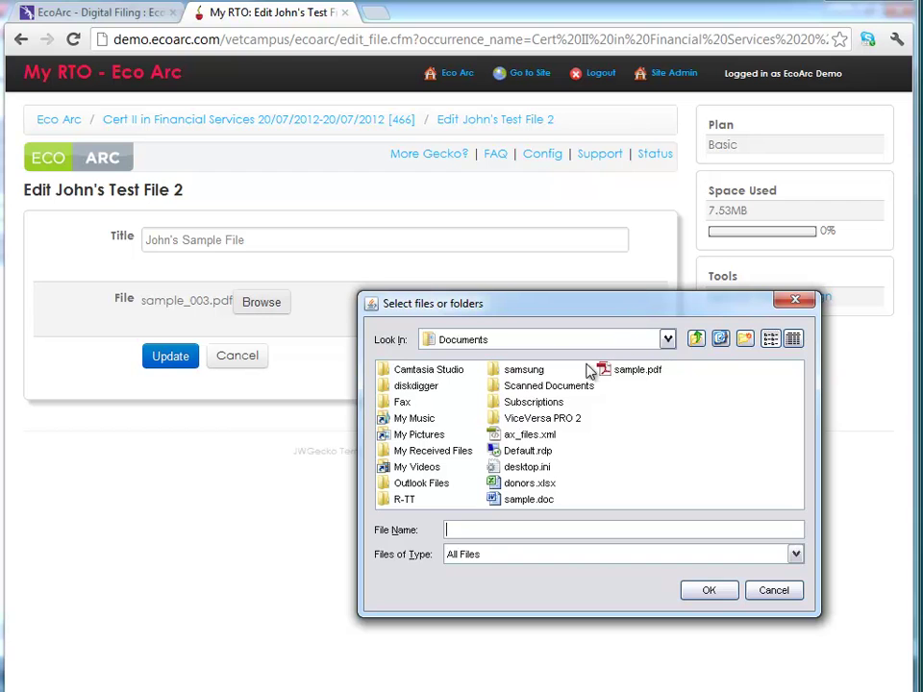
pyautogui.doubleClick(521, 500)
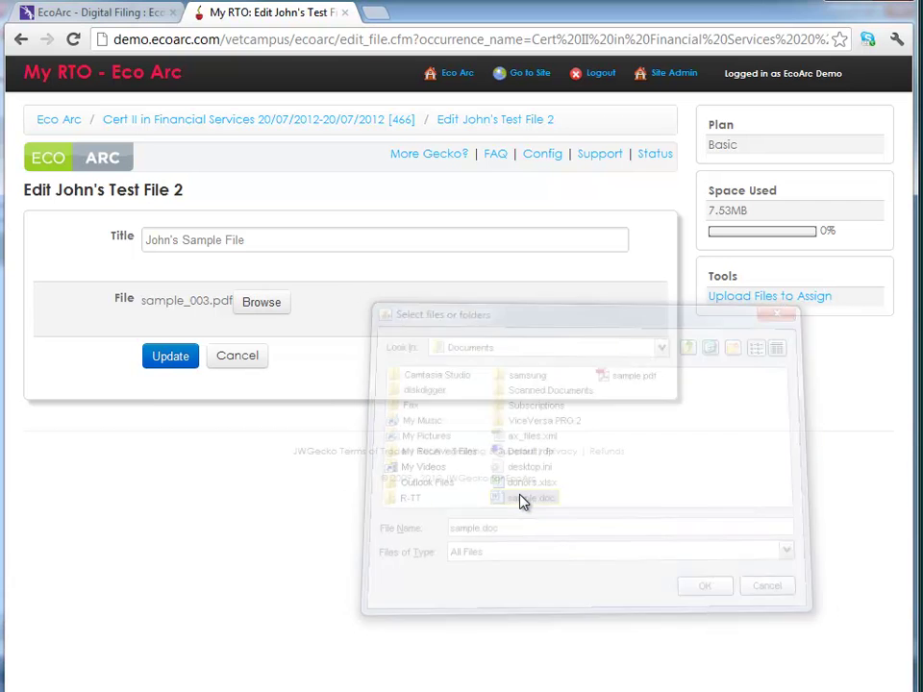
pyautogui.click(170, 358)
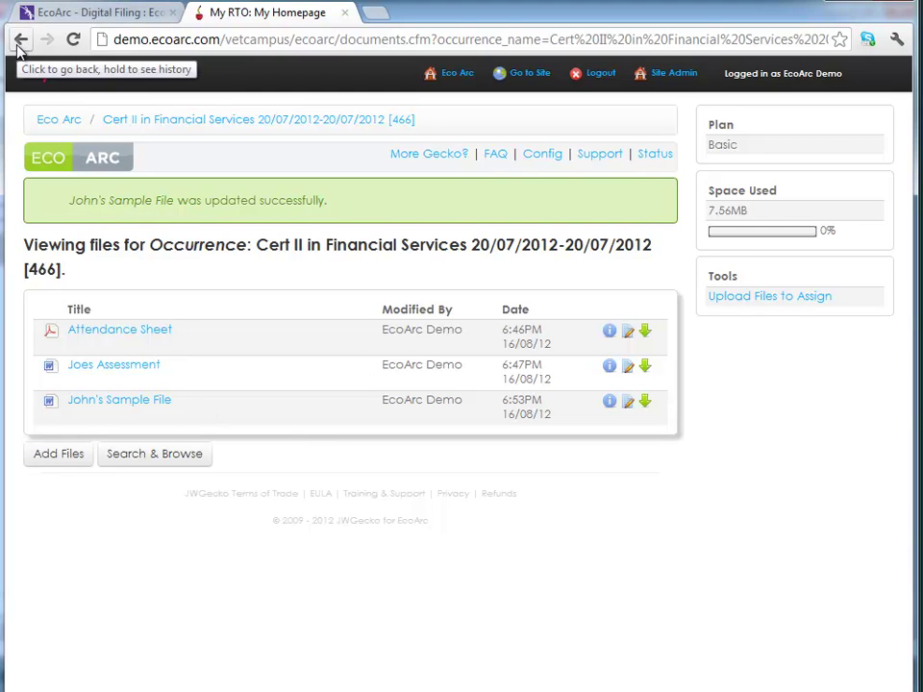
# - Queue sample.doc and sample.pdf for upload, titled Demo Test 1 and Demo Test 2
pyautogui.click(56, 458)
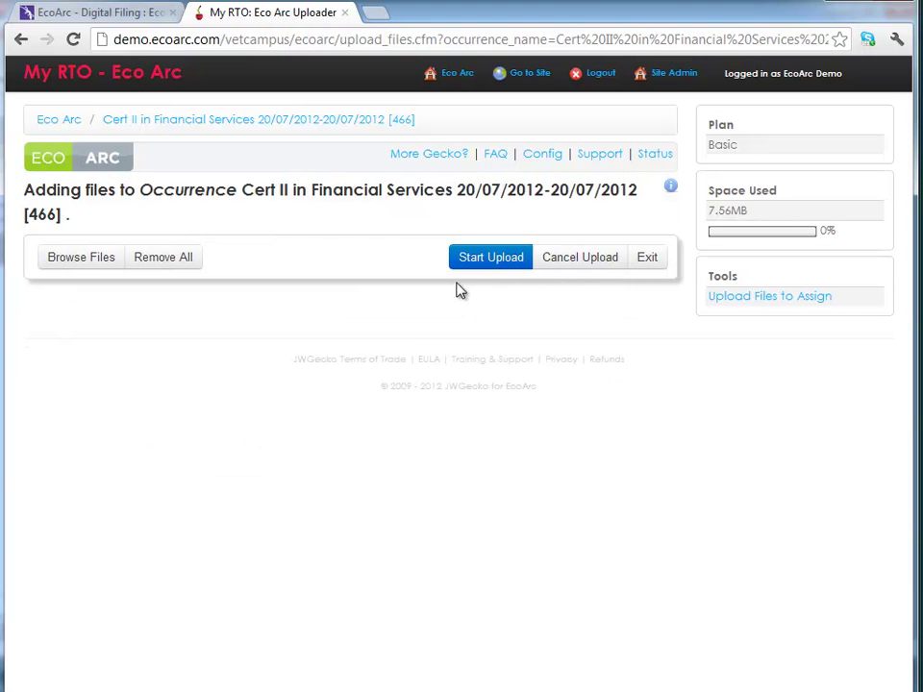
pyautogui.click(88, 260)
pyautogui.click(161, 352)
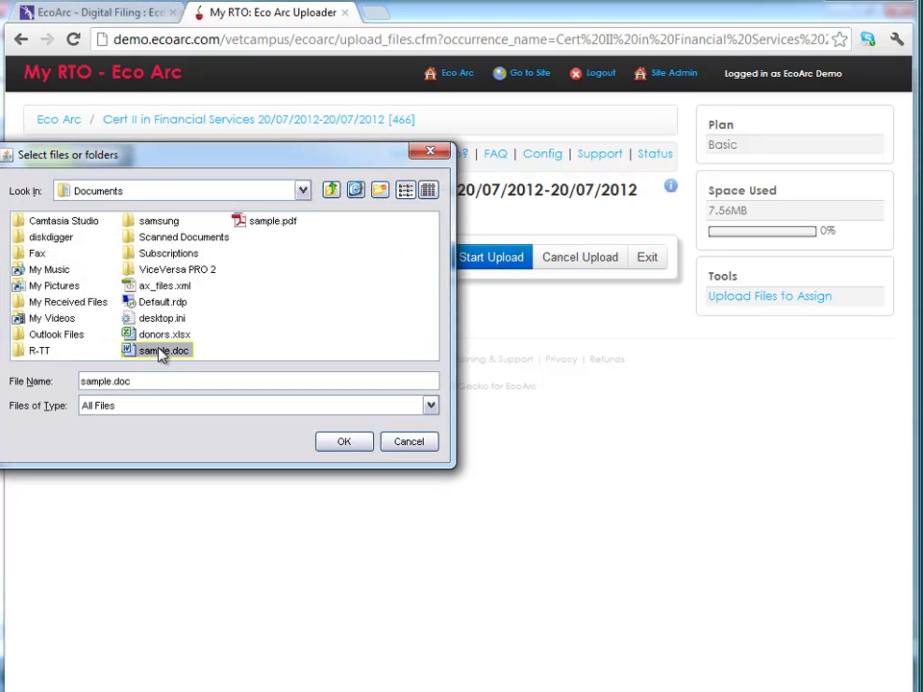
pyautogui.keyDown('ctrl'); pyautogui.click(252, 223); pyautogui.keyUp('ctrl')
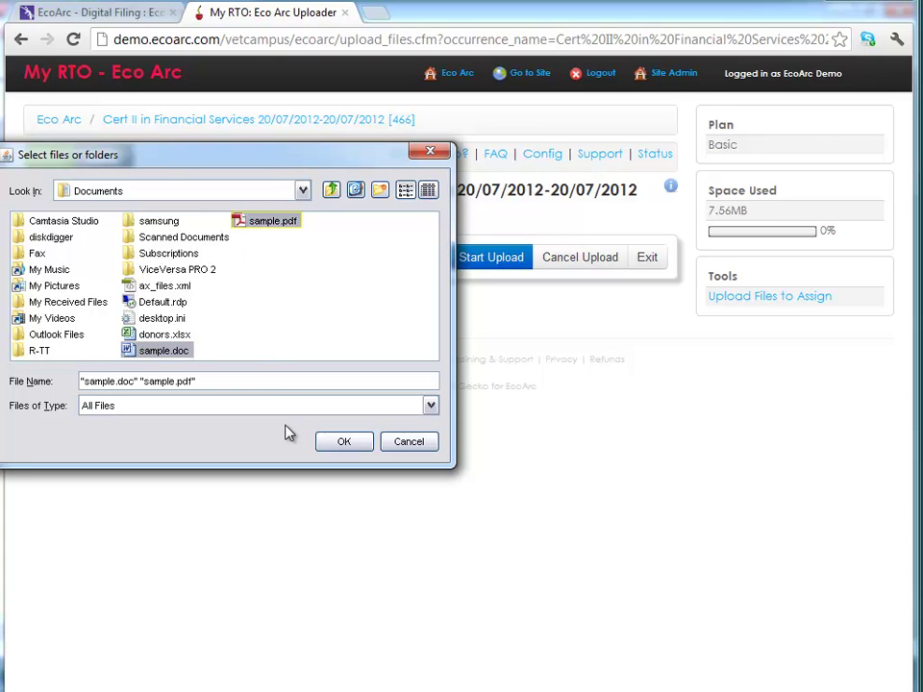
pyautogui.click(344, 443)
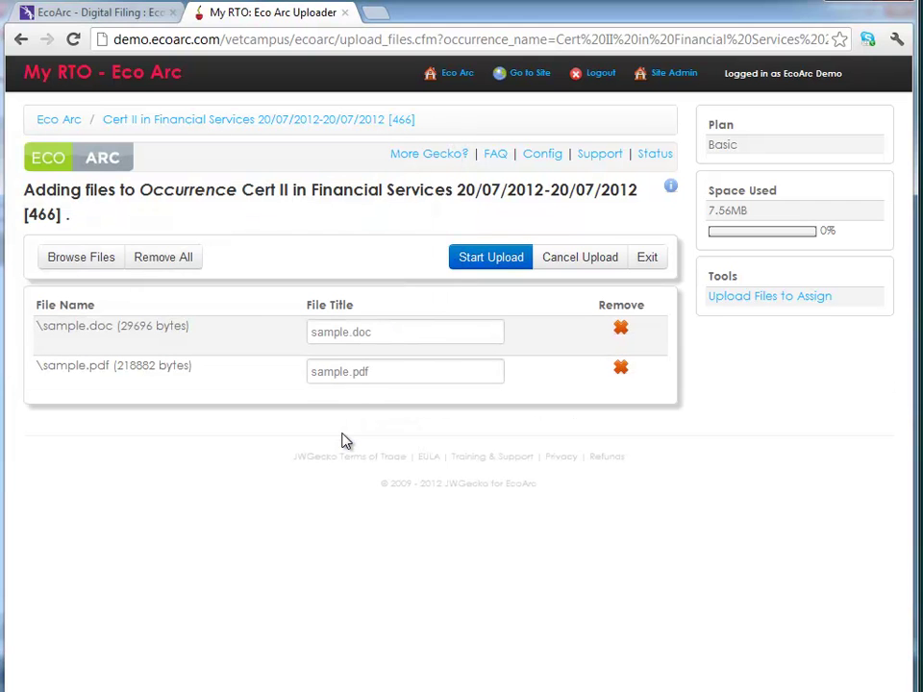
pyautogui.moveTo(388, 330); pyautogui.dragTo(297, 321)
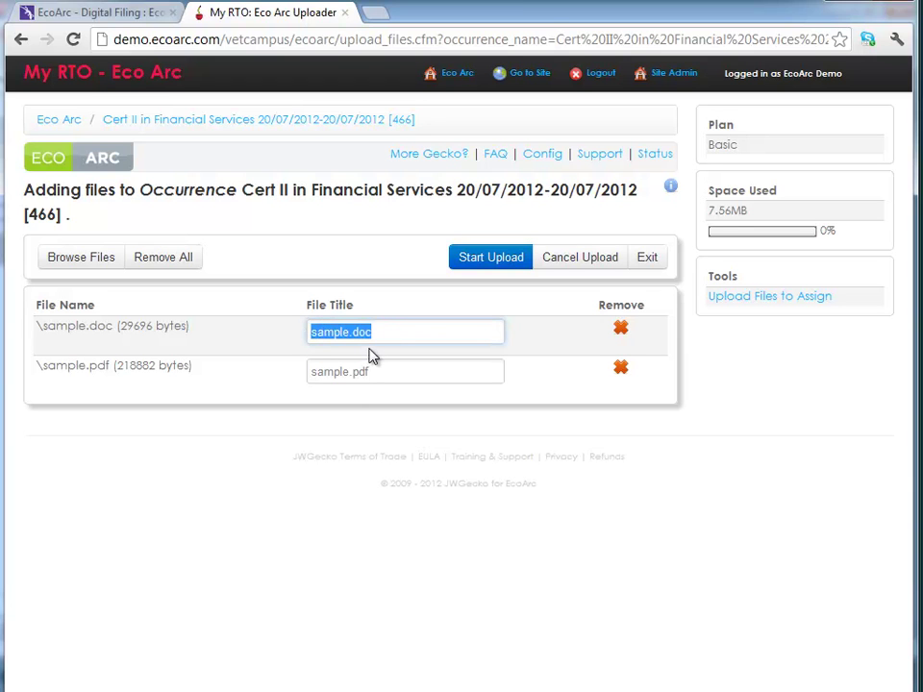
pyautogui.write('Demo Test 1')
pyautogui.press('Tab')
pyautogui.write('Demo Test ')
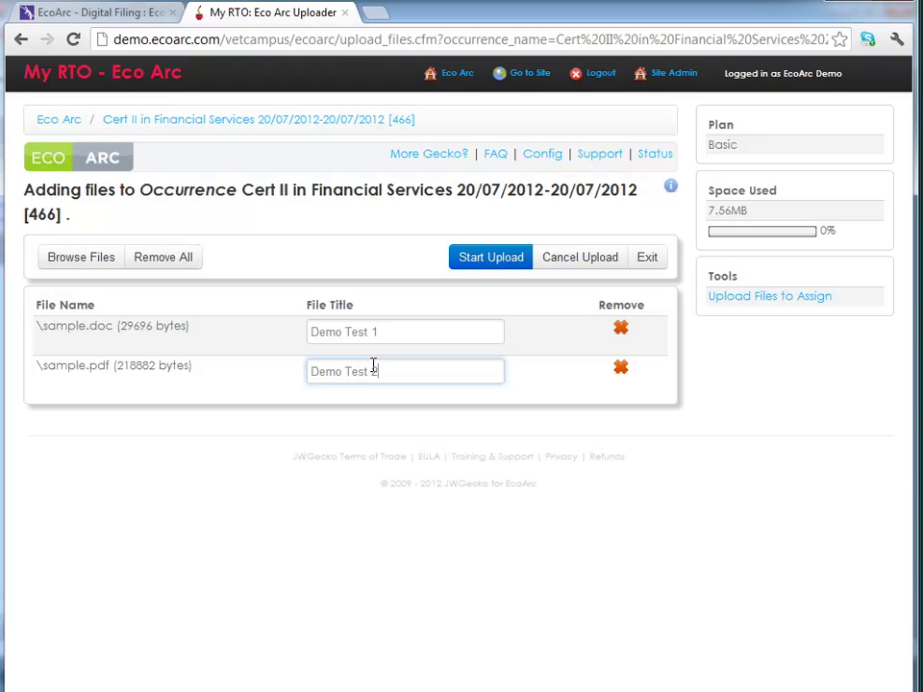
pyautogui.write('2')
# - Re-add sample.pdf titled Demo Test 2 and upload both files
pyautogui.click(621, 371)
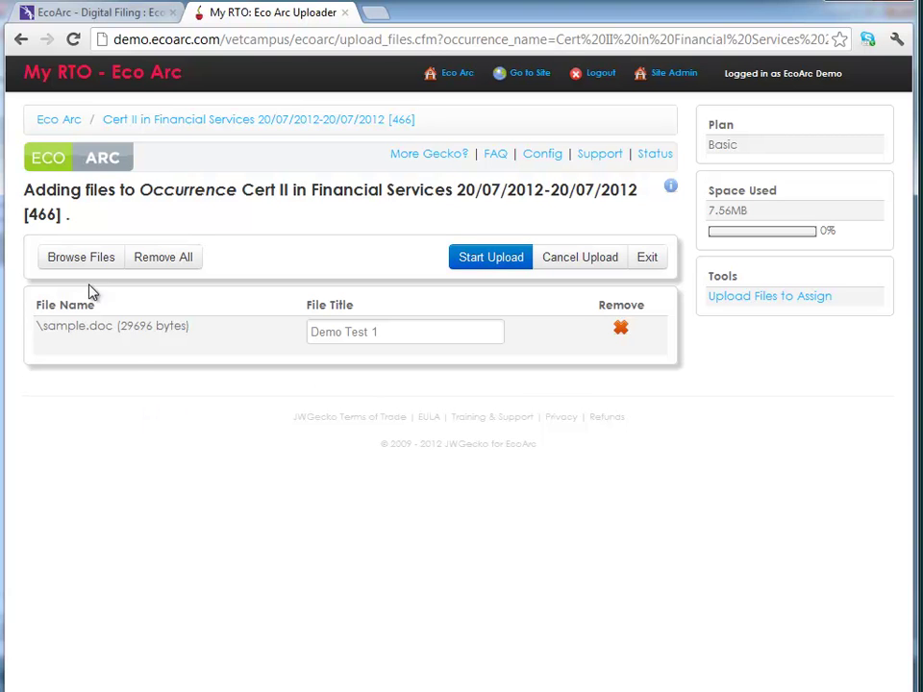
pyautogui.click(75, 259)
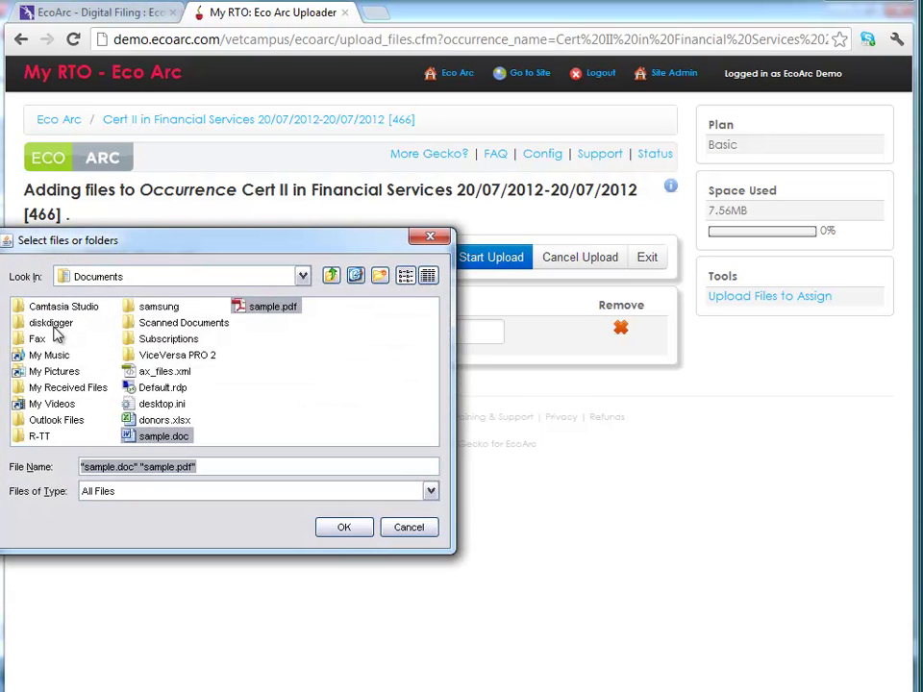
pyautogui.moveTo(268, 247); pyautogui.dragTo(448, 370)
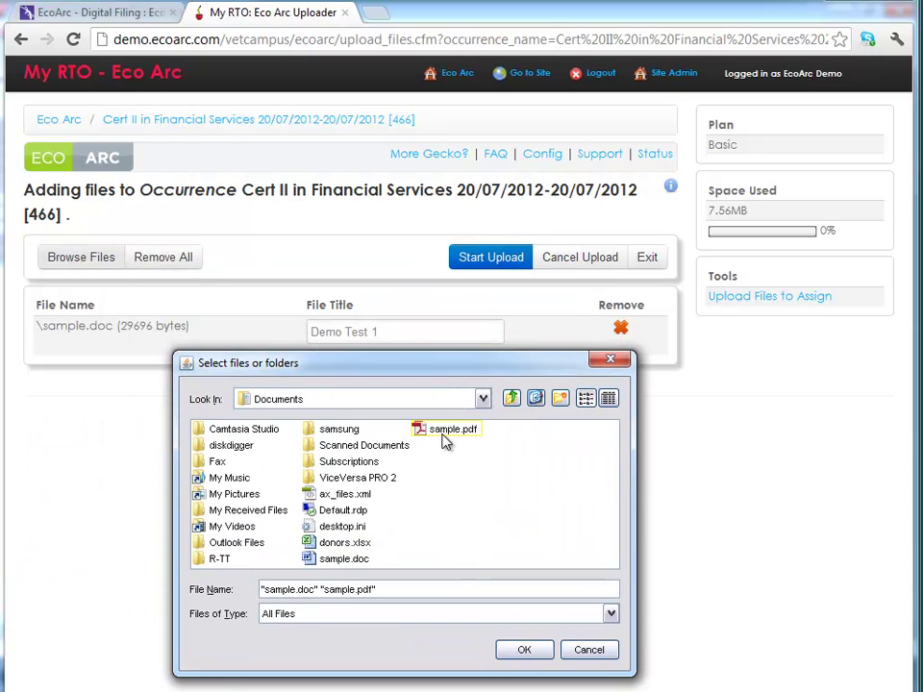
pyautogui.click(445, 431)
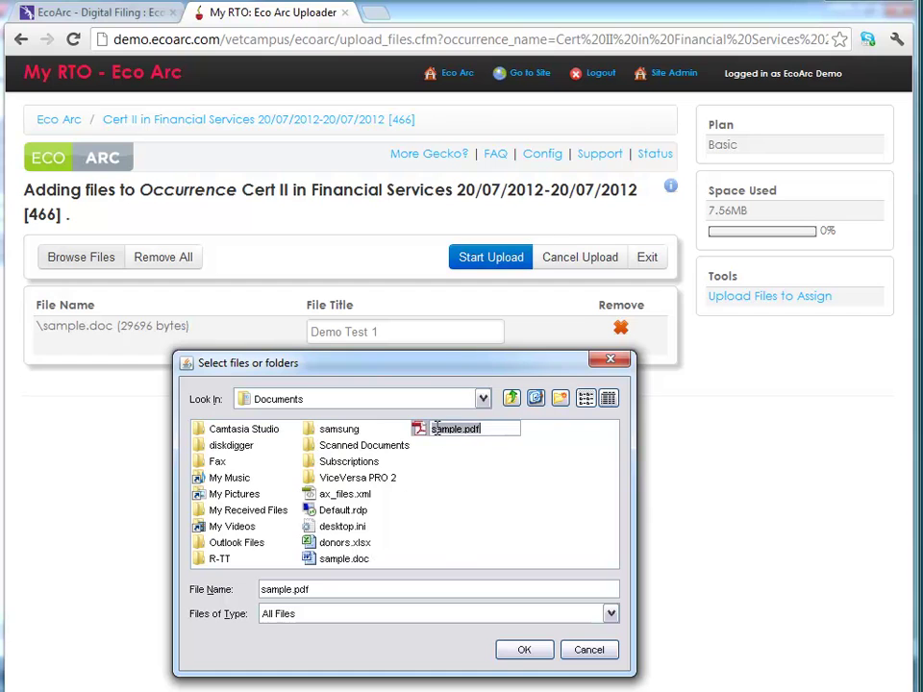
pyautogui.click(525, 651)
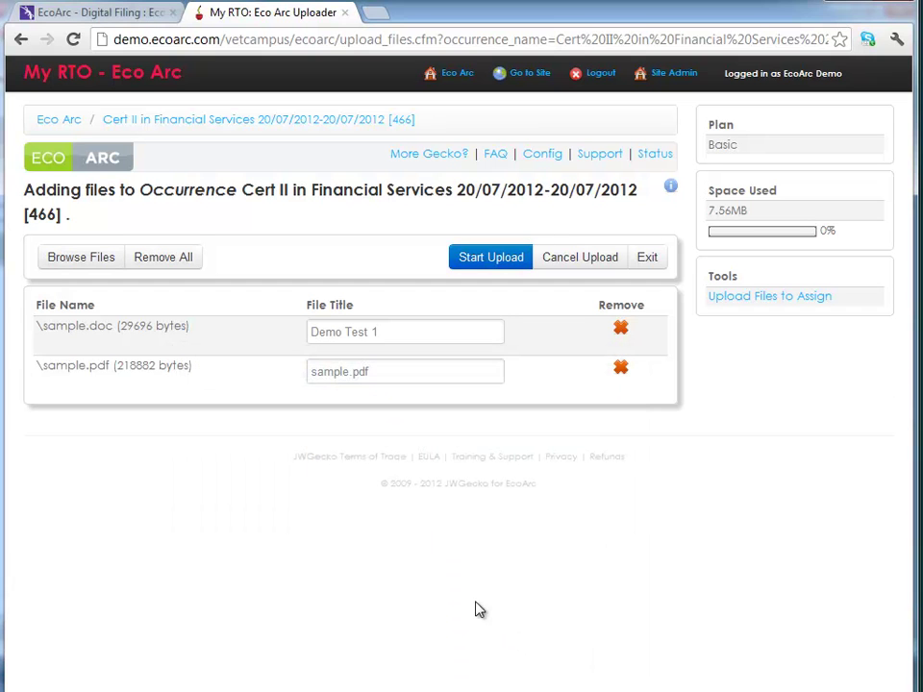
pyautogui.click(332, 375)
pyautogui.write('Demo Test 2')
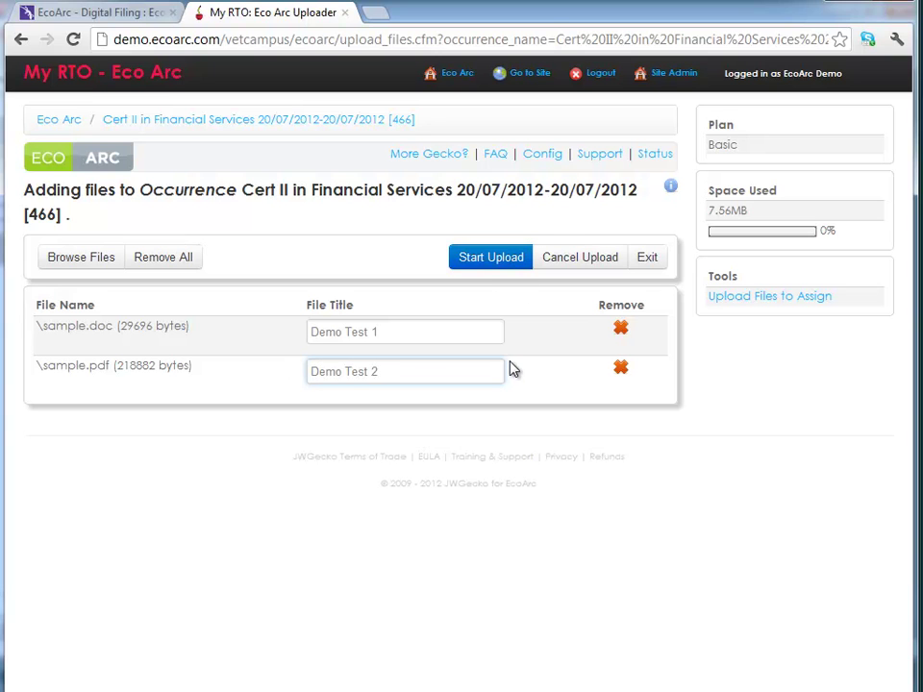
pyautogui.click(493, 261)
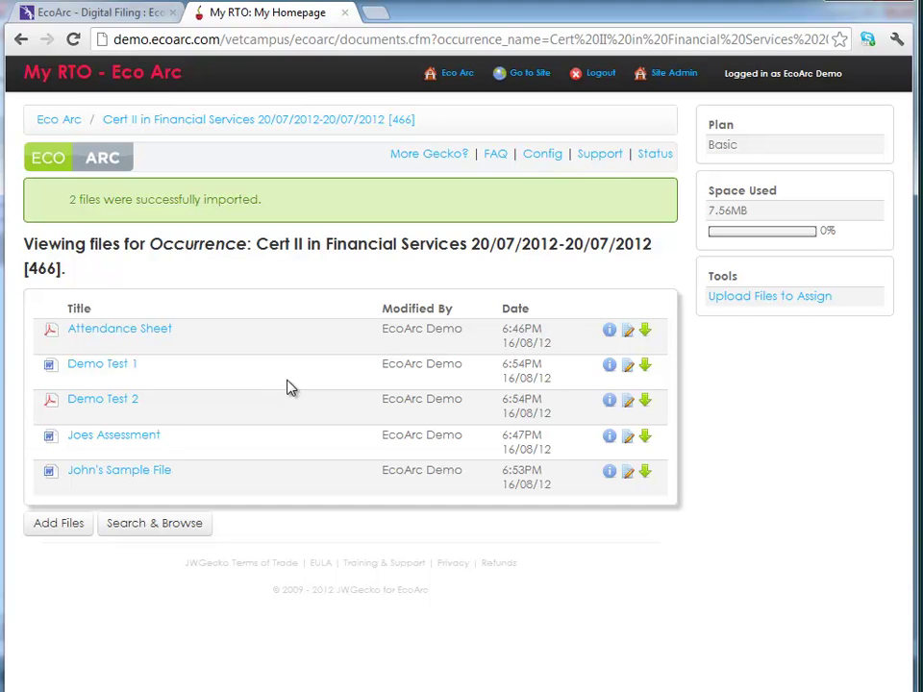
# - Go back three pages and return to the Eco Arc home page
pyautogui.click(21, 40)
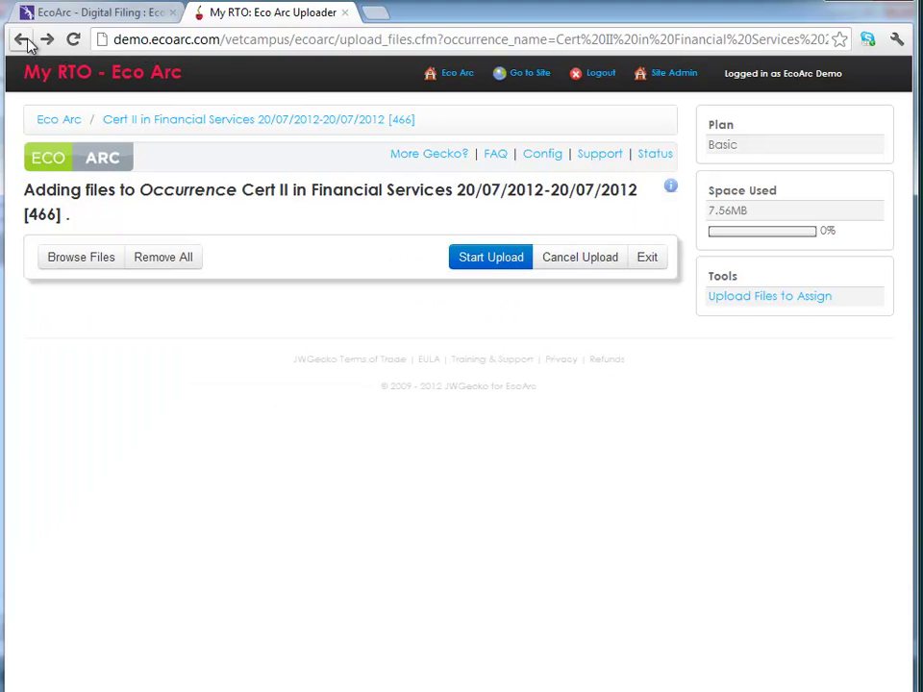
pyautogui.click(23, 41)
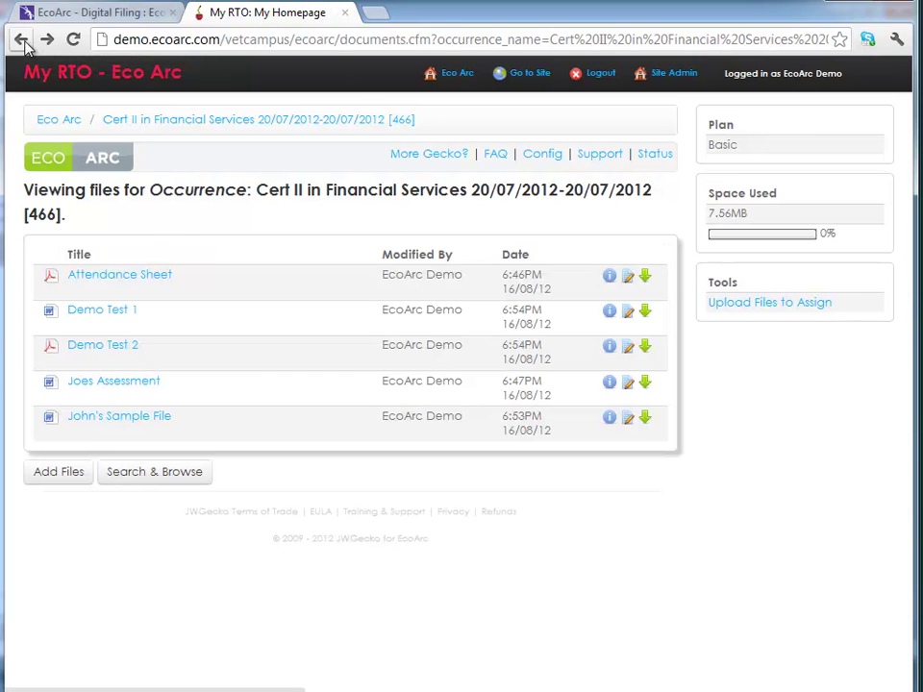
pyautogui.click(22, 40)
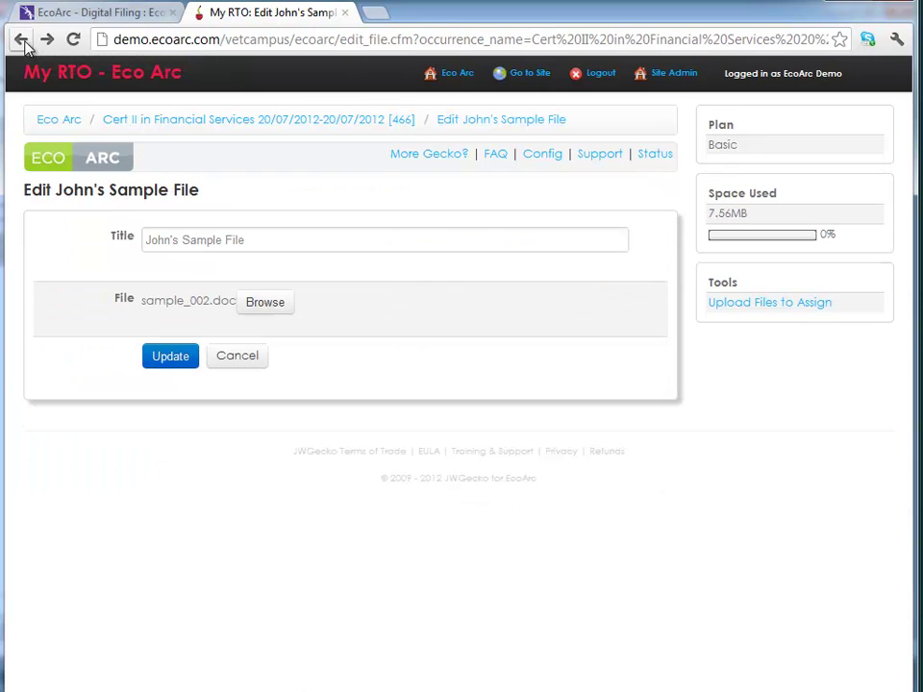
pyautogui.click(71, 125)
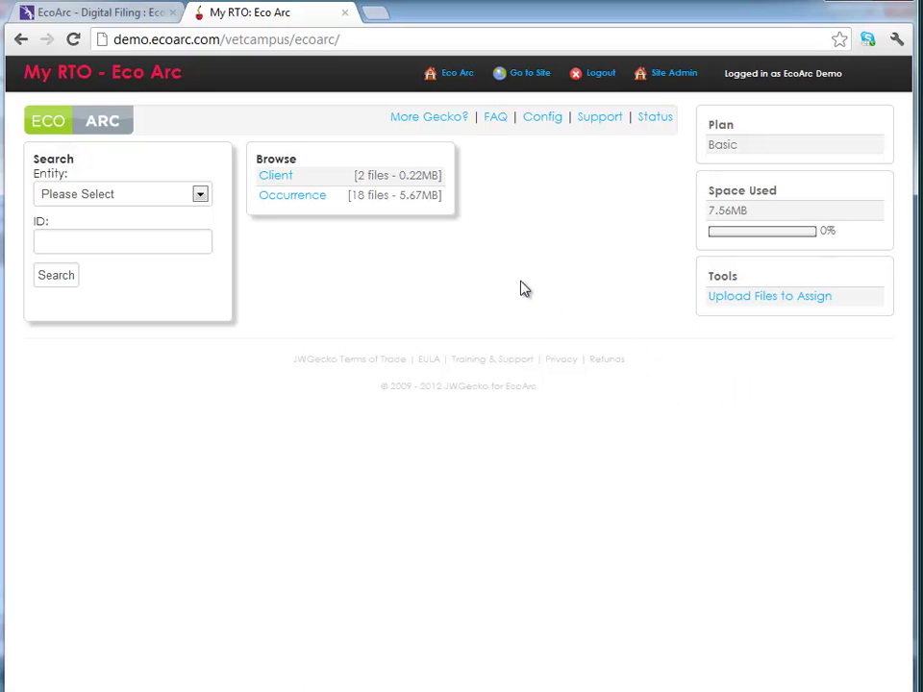
# - Highlight the Basic plan name and the 7.56MB space-used figure
pyautogui.doubleClick(733, 145)
pyautogui.click(732, 179)
pyautogui.moveTo(749, 212); pyautogui.dragTo(709, 211)
pyautogui.click(758, 319)
# - Upload sample.pdf and sample.doc through Upload Files to Assign
pyautogui.click(772, 301)
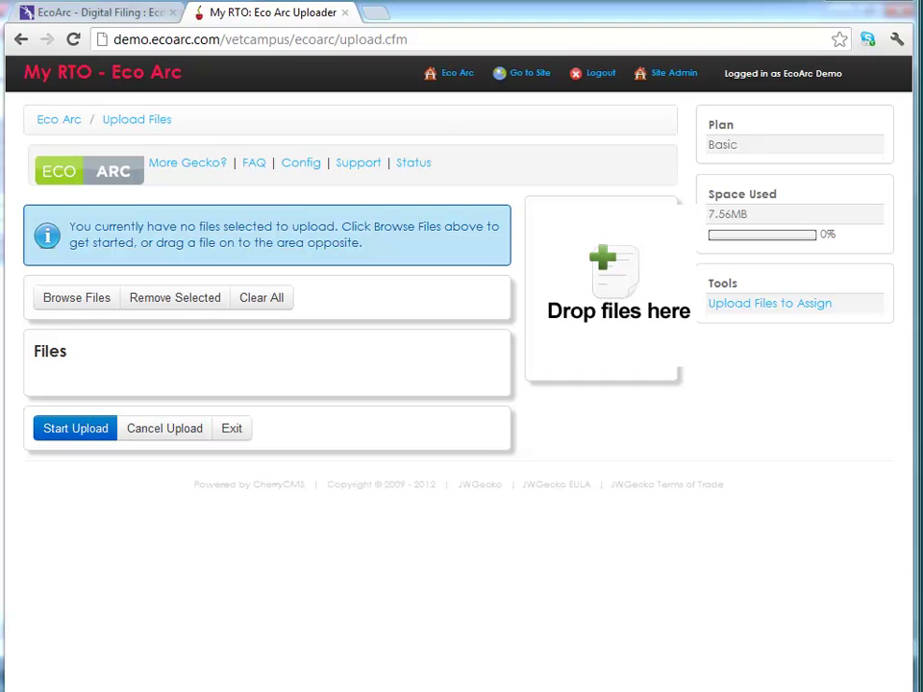
pyautogui.moveTo(154, 547); pyautogui.dragTo(597, 319)
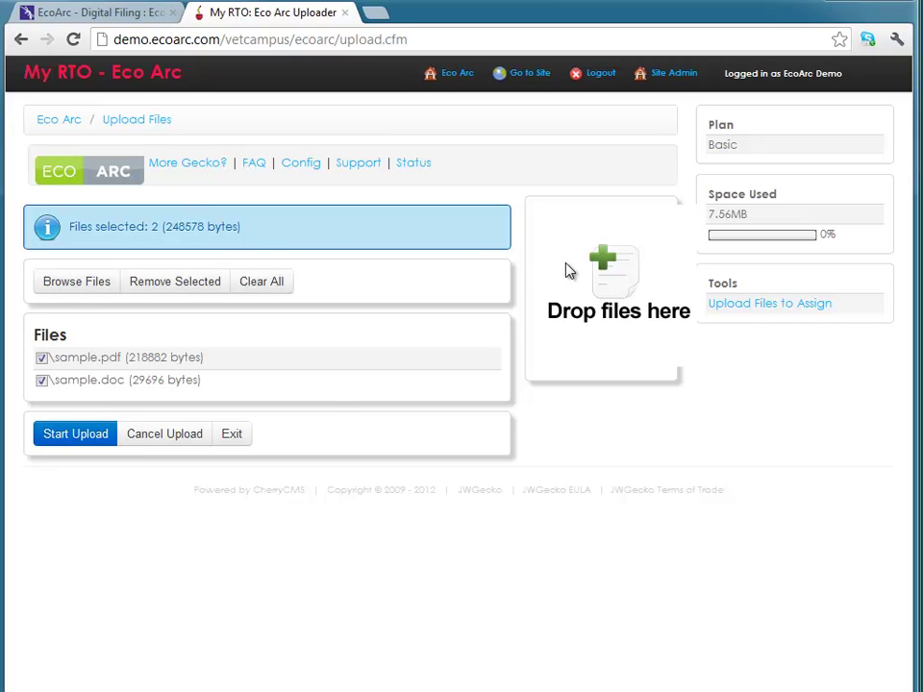
pyautogui.click(77, 434)
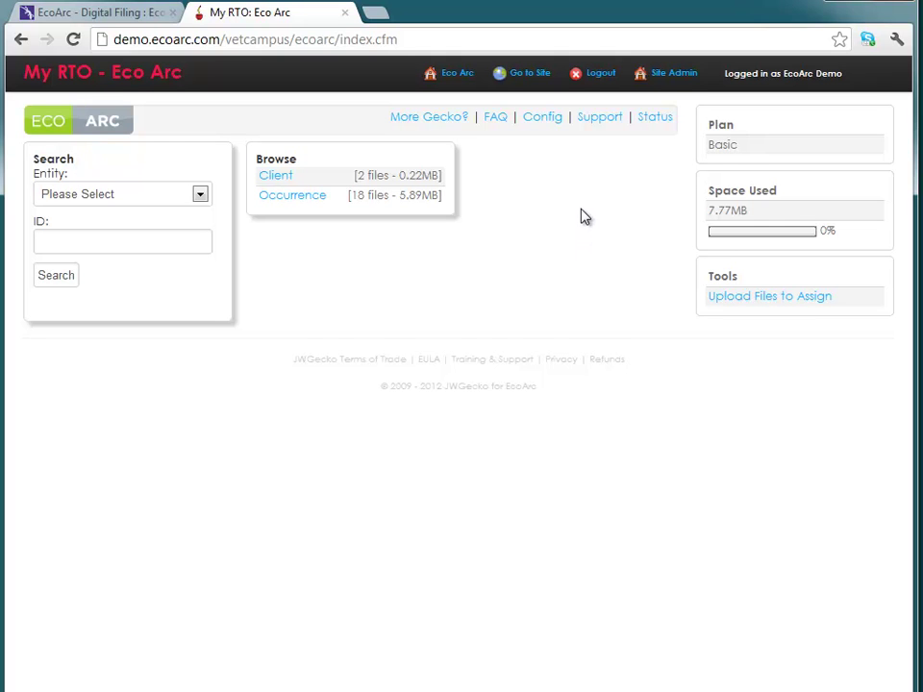
# - Look over the Get More from JWGecko? and FAQ pages, then open Configuration
pyautogui.click(427, 120)
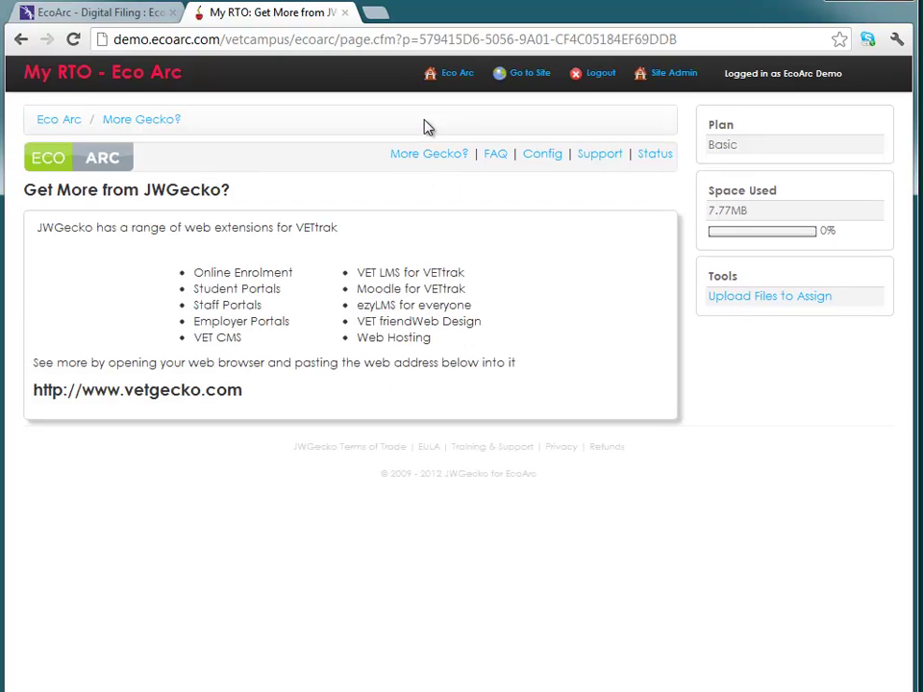
pyautogui.click(494, 158)
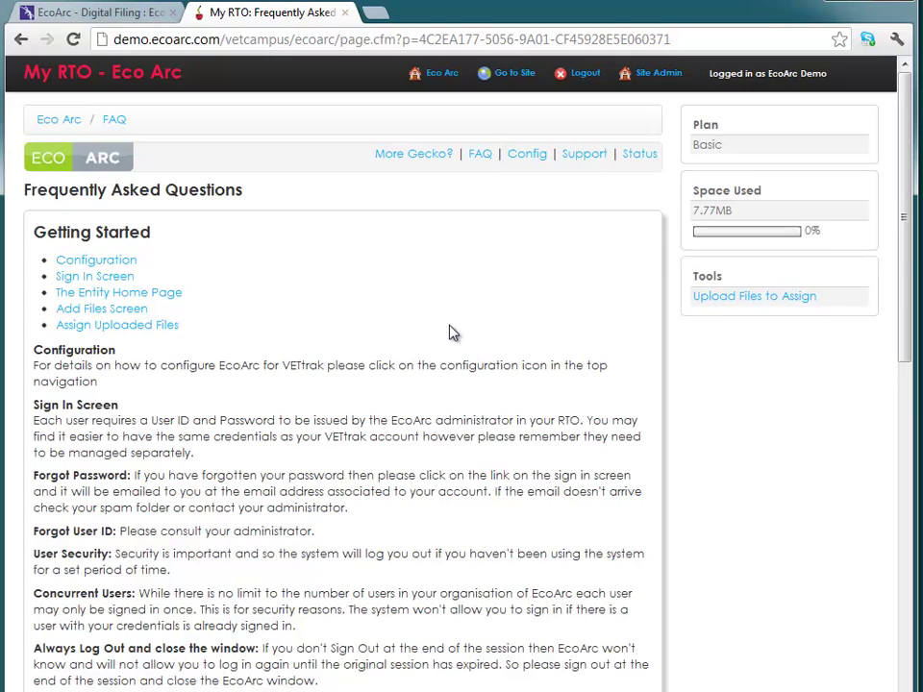
pyautogui.scroll(-7, 452, 333)
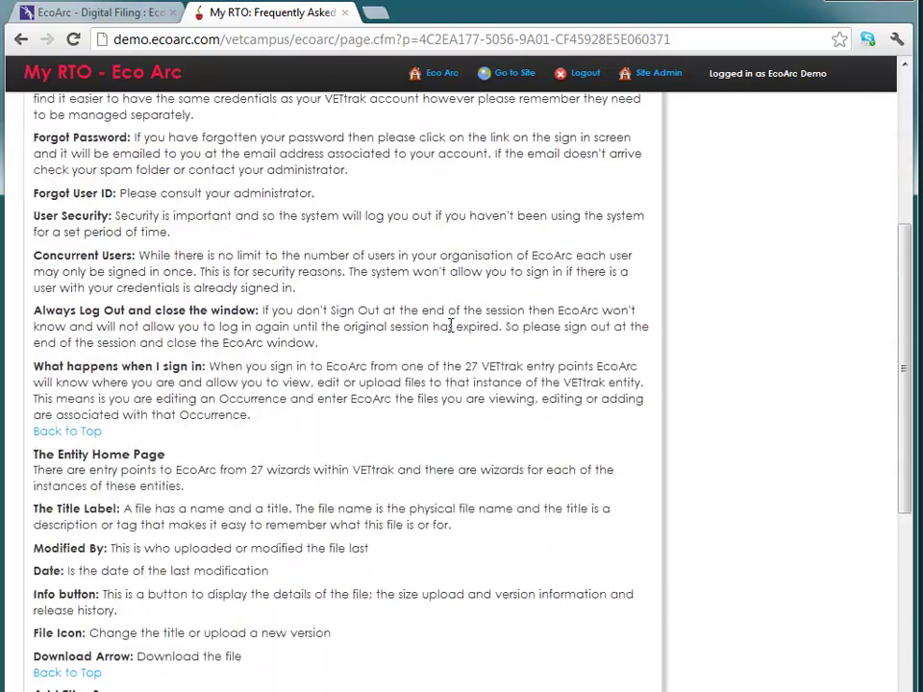
pyautogui.scroll(-2, 452, 333)
pyautogui.scroll(2, 450, 327)
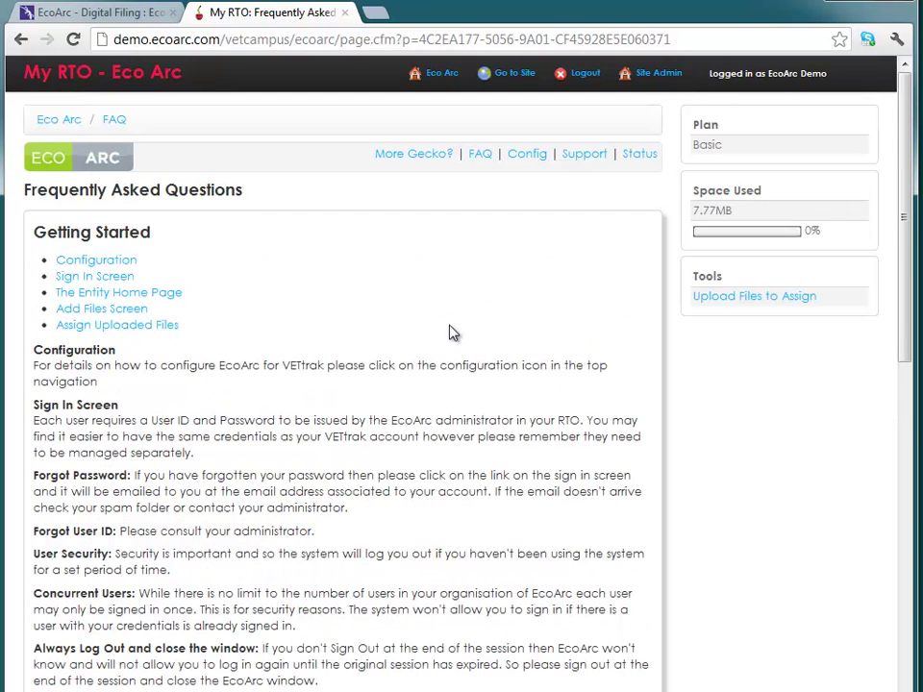
pyautogui.click(527, 159)
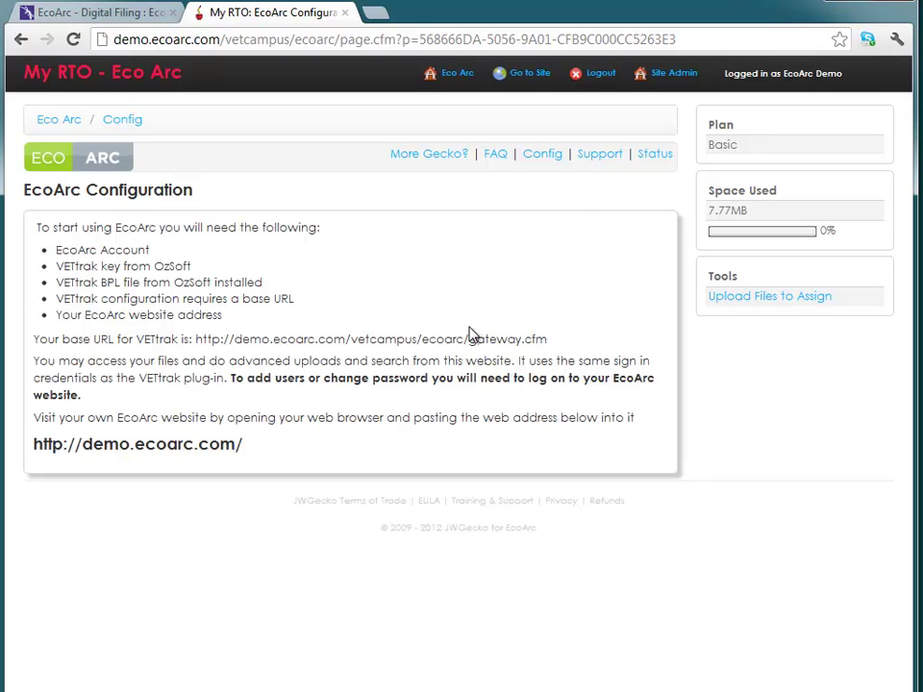
# - Open the Support Request form and look over its Subject and description fields
pyautogui.click(588, 161)
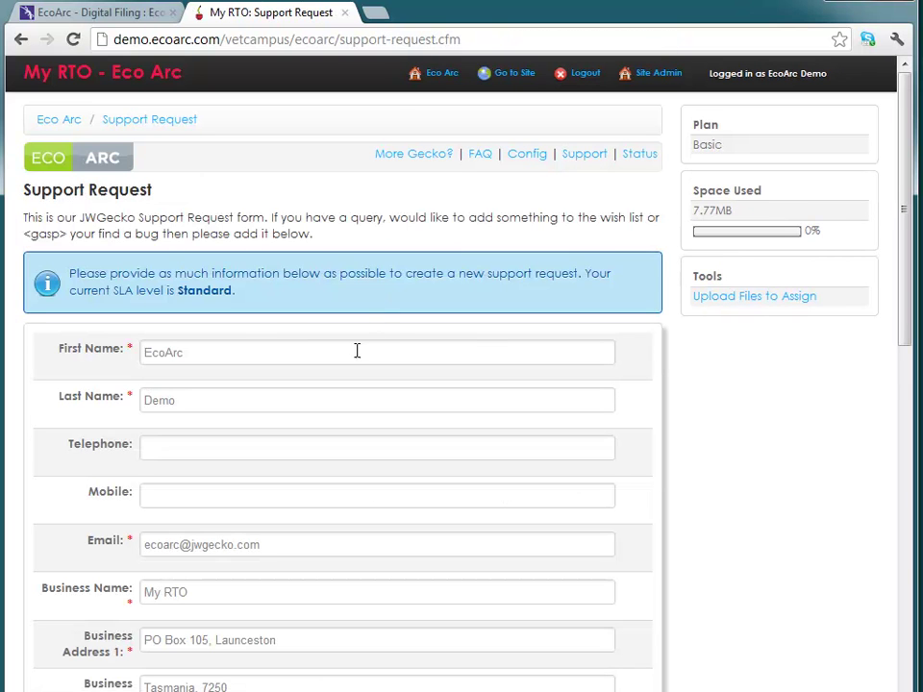
pyautogui.scroll(-4, 343, 399)
pyautogui.scroll(-1, 343, 404)
pyautogui.scroll(-4, 342, 398)
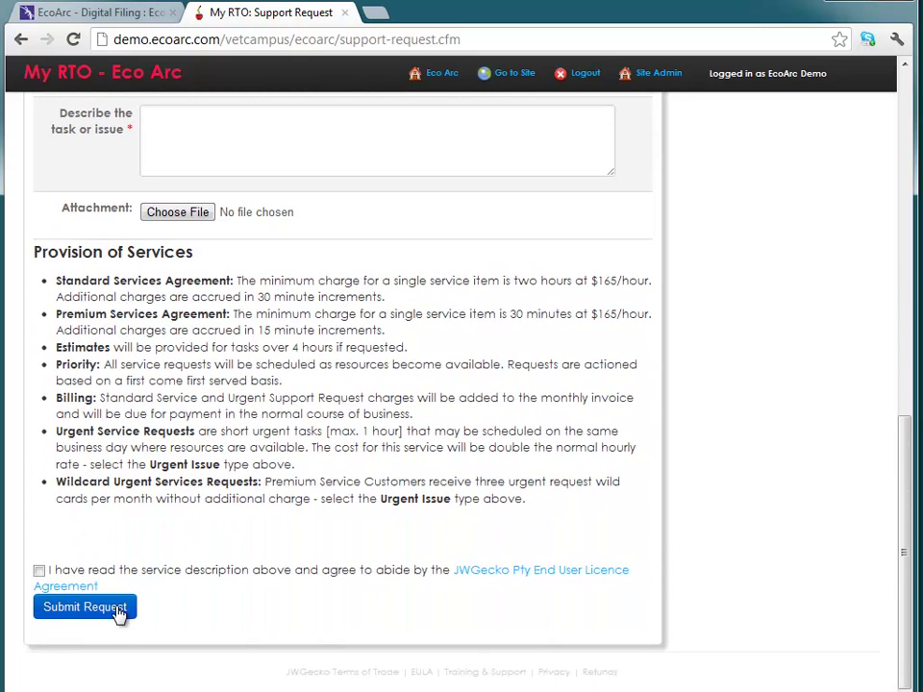
pyautogui.scroll(5, 269, 528)
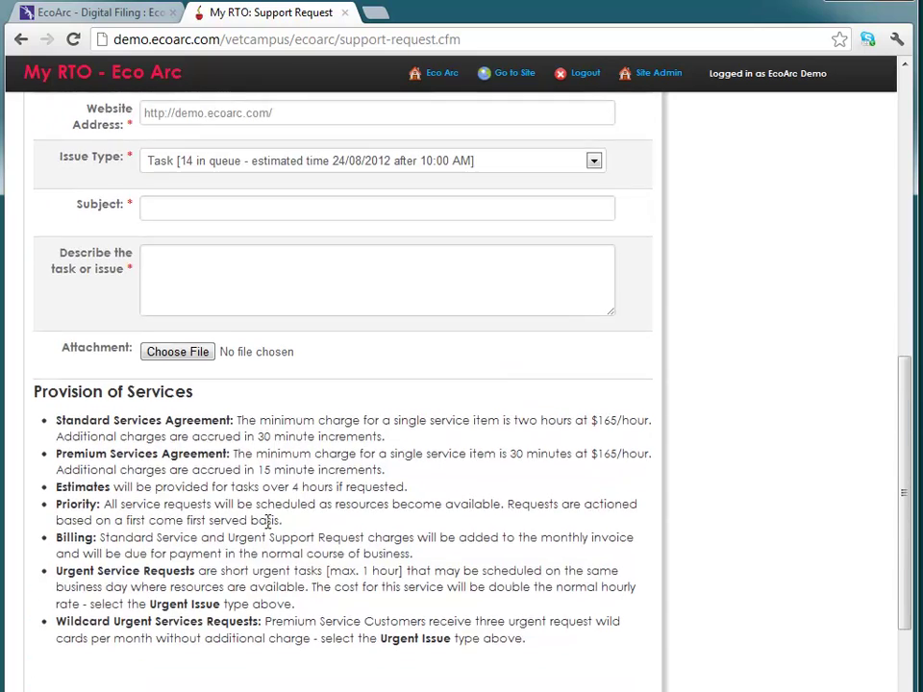
pyautogui.scroll(3, 270, 528)
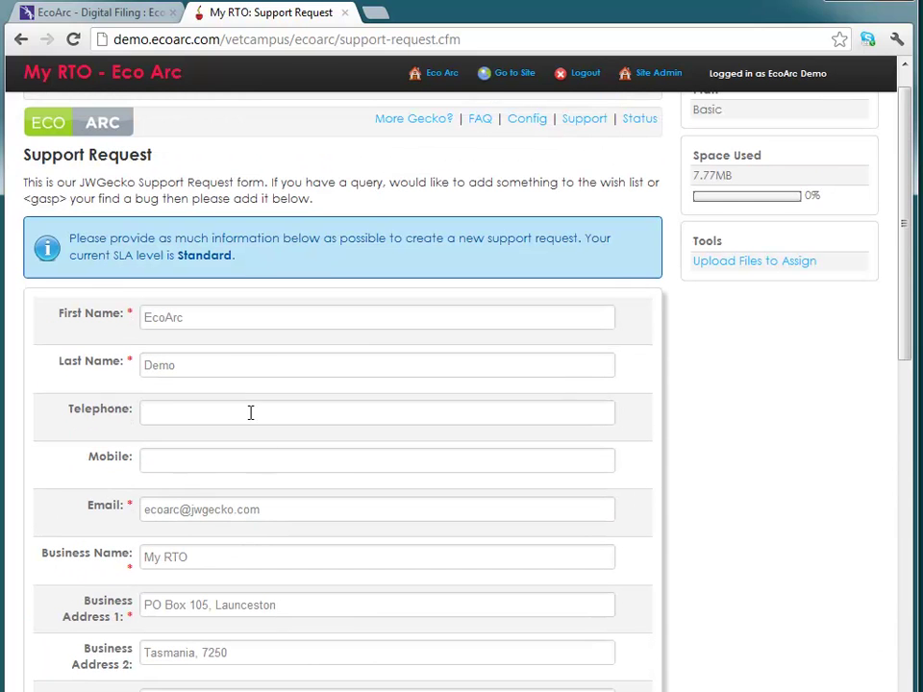
pyautogui.scroll(-1, 231, 384)
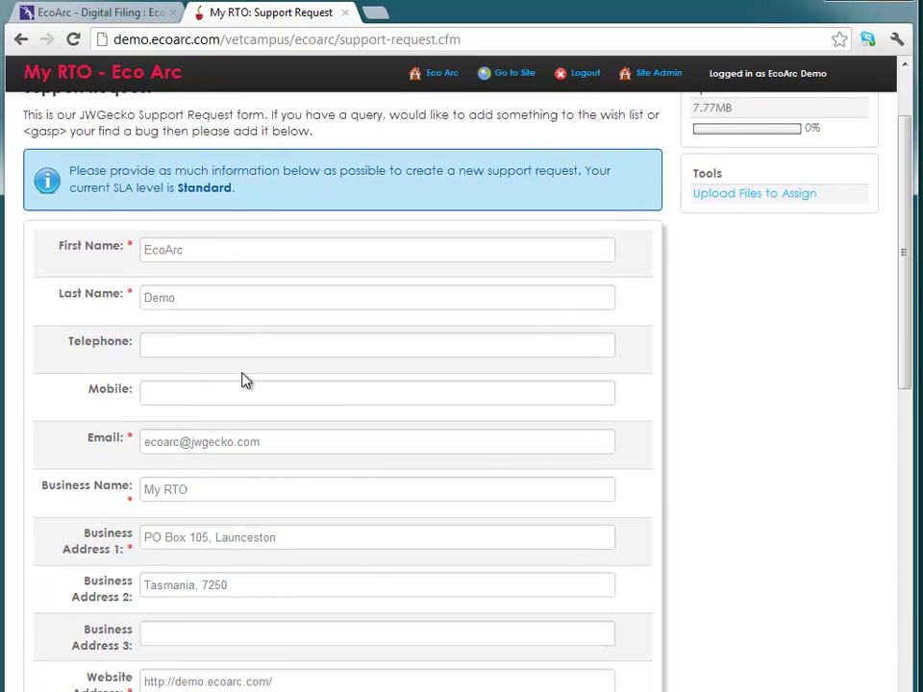
pyautogui.scroll(-3, 245, 387)
pyautogui.click(188, 588)
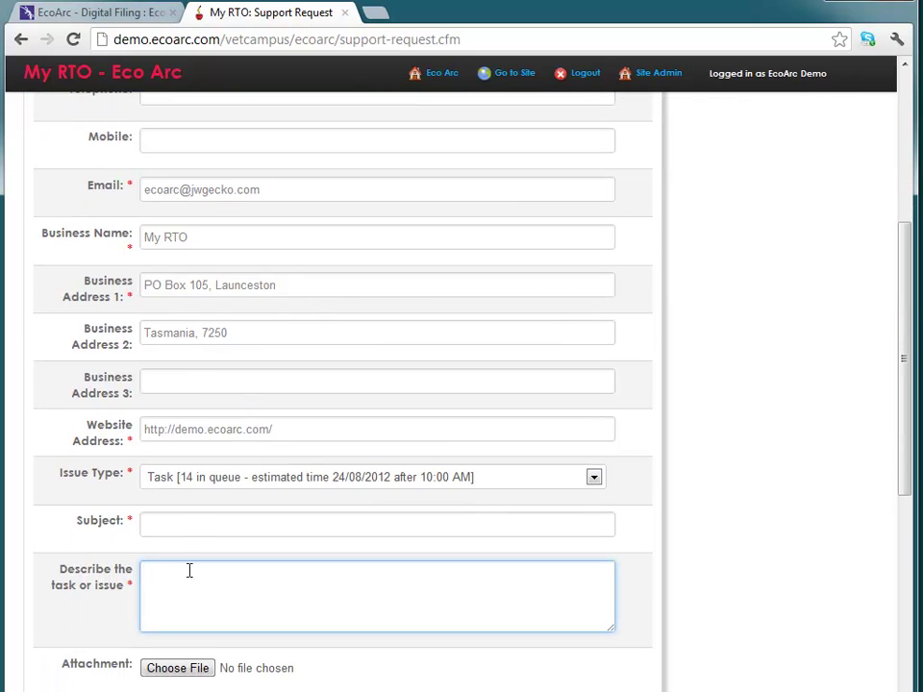
pyautogui.click(185, 526)
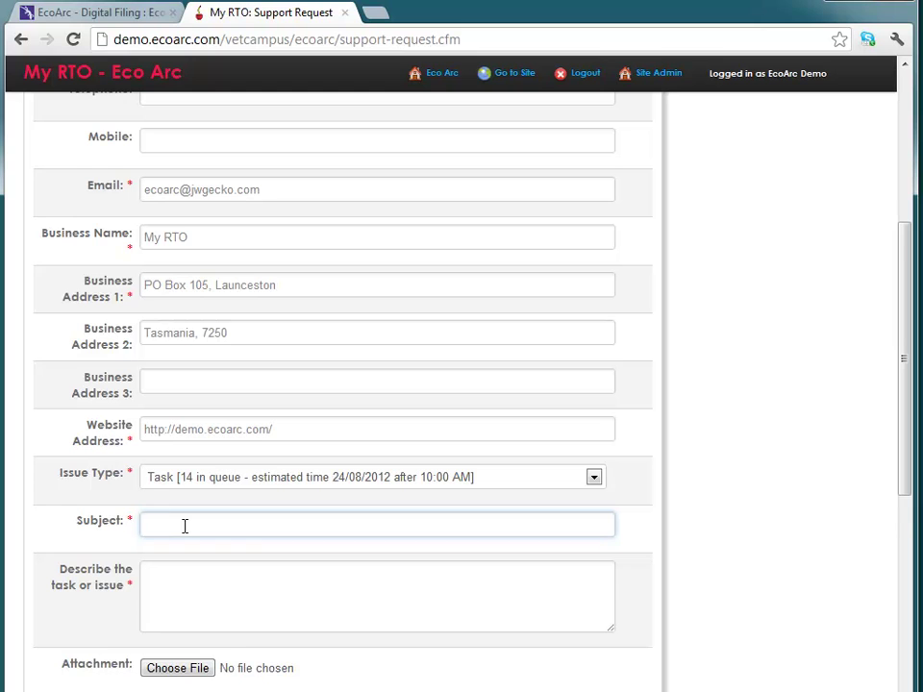
pyautogui.scroll(-1, 184, 526)
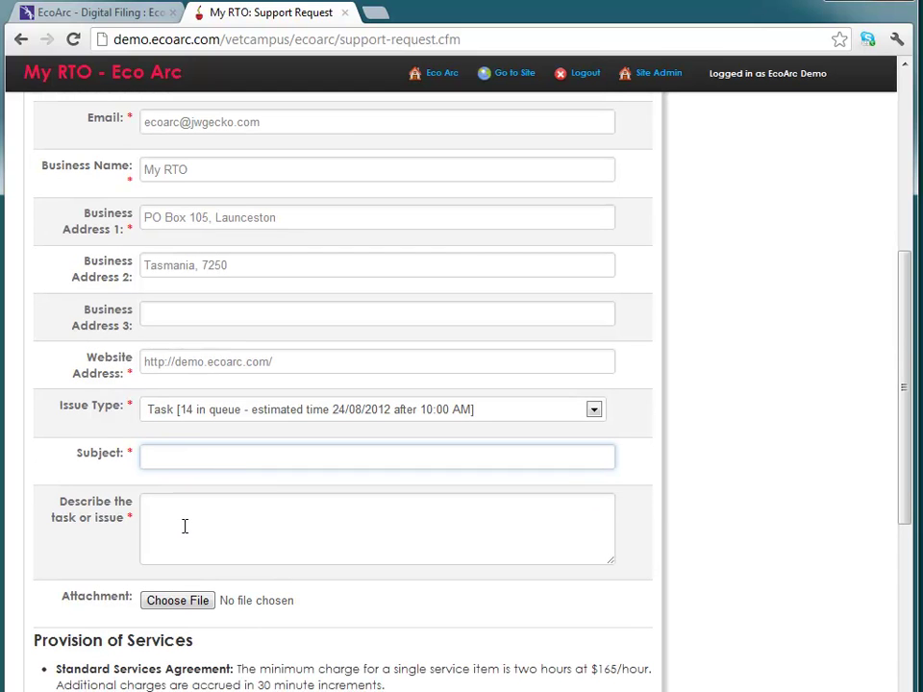
pyautogui.scroll(4, 184, 526)
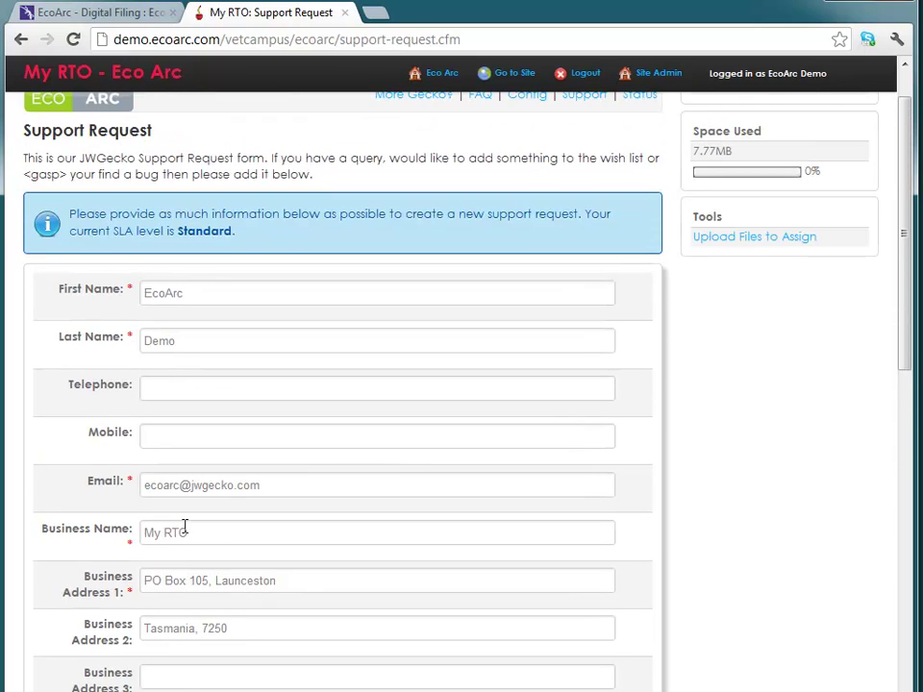
pyautogui.scroll(1, 185, 526)
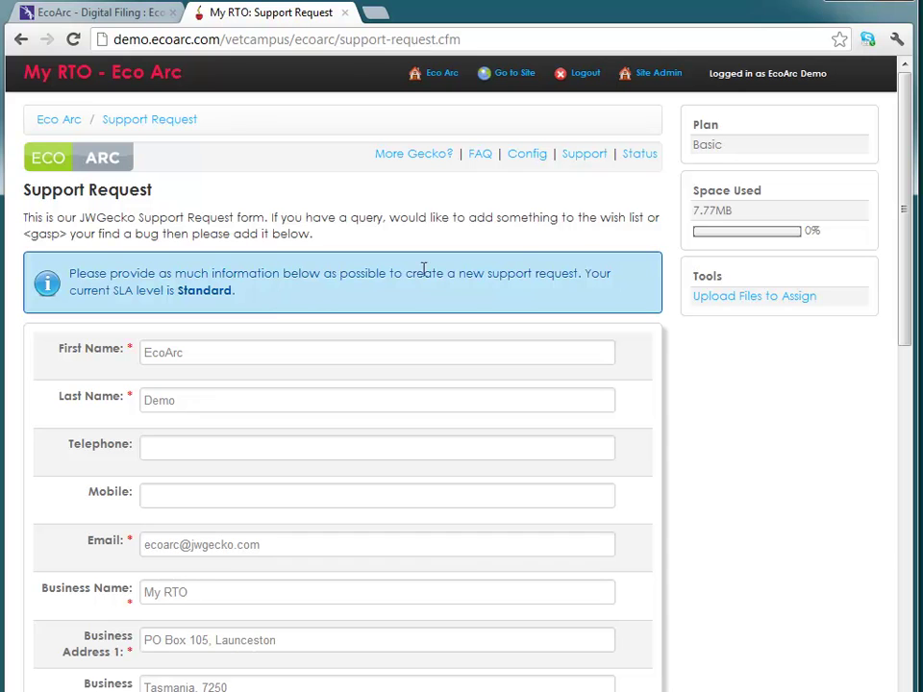
# - Open the Status page and highlight the 0.02% space-used figure
pyautogui.click(641, 155)
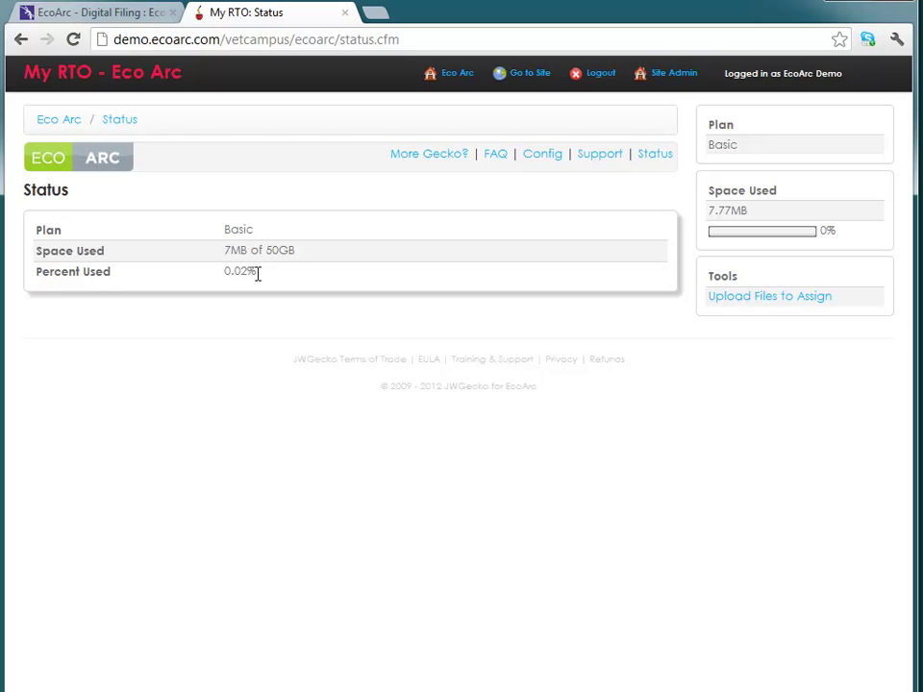
pyautogui.moveTo(255, 273); pyautogui.dragTo(223, 272)
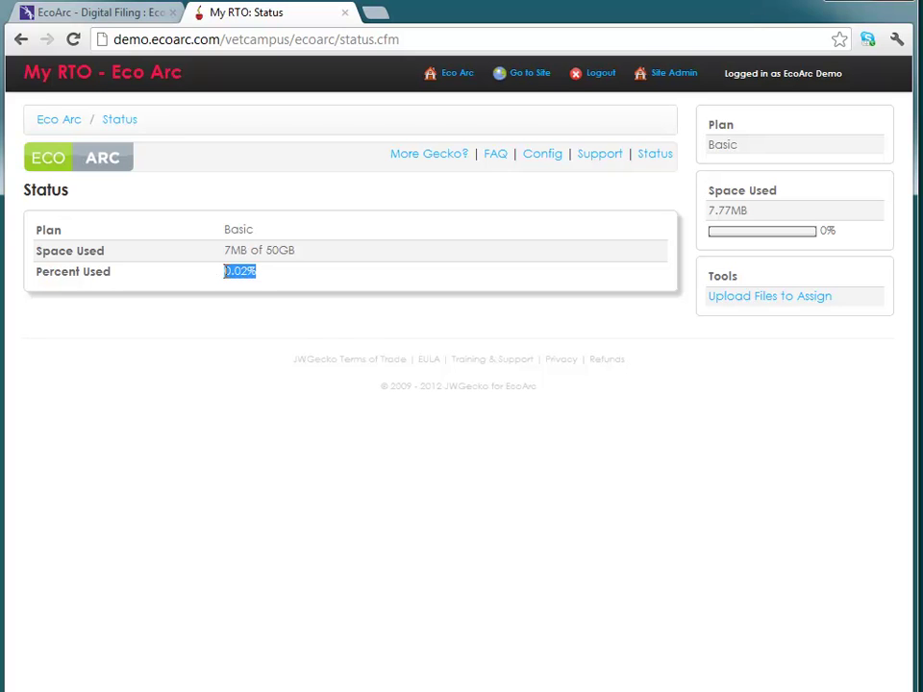
pyautogui.click(240, 404)
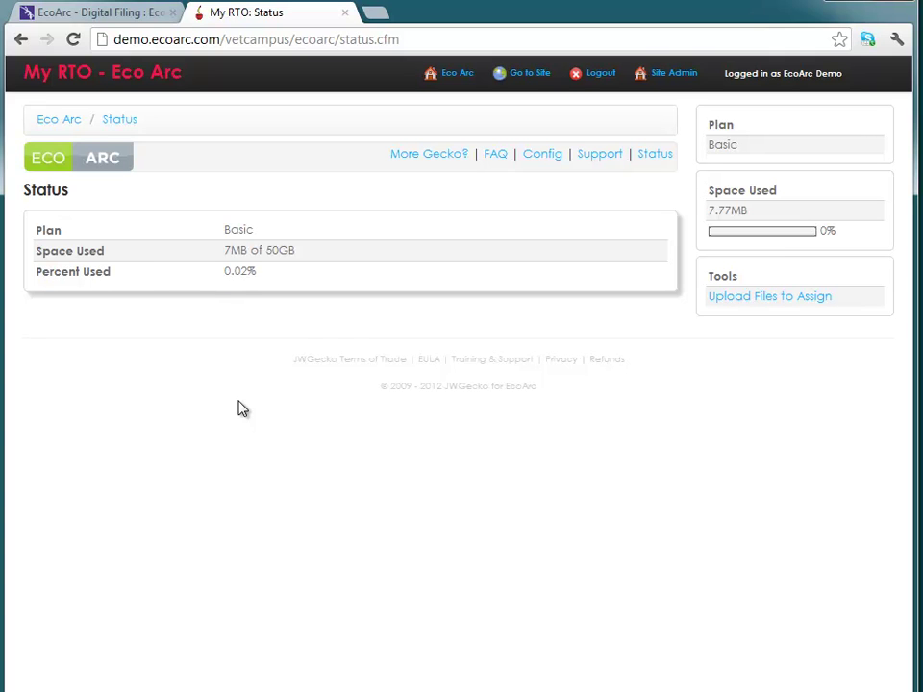